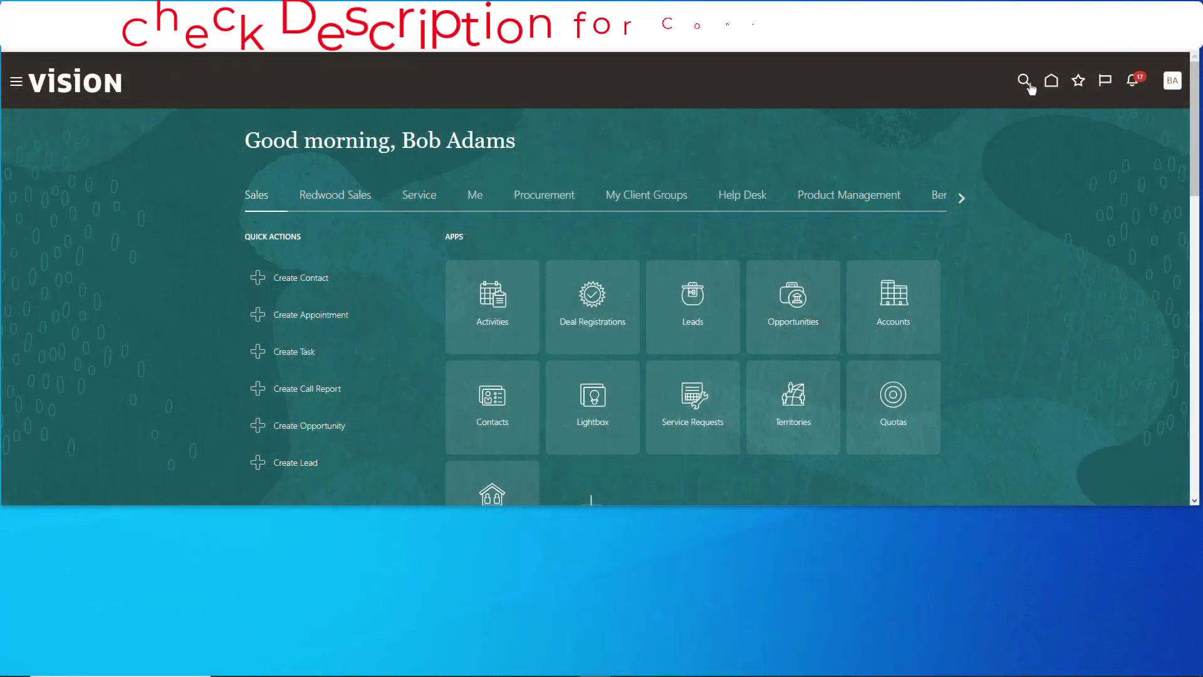
# Open Setup and Maintenance and show all tasks instead of only required ones
pyautogui.click(1172, 81)
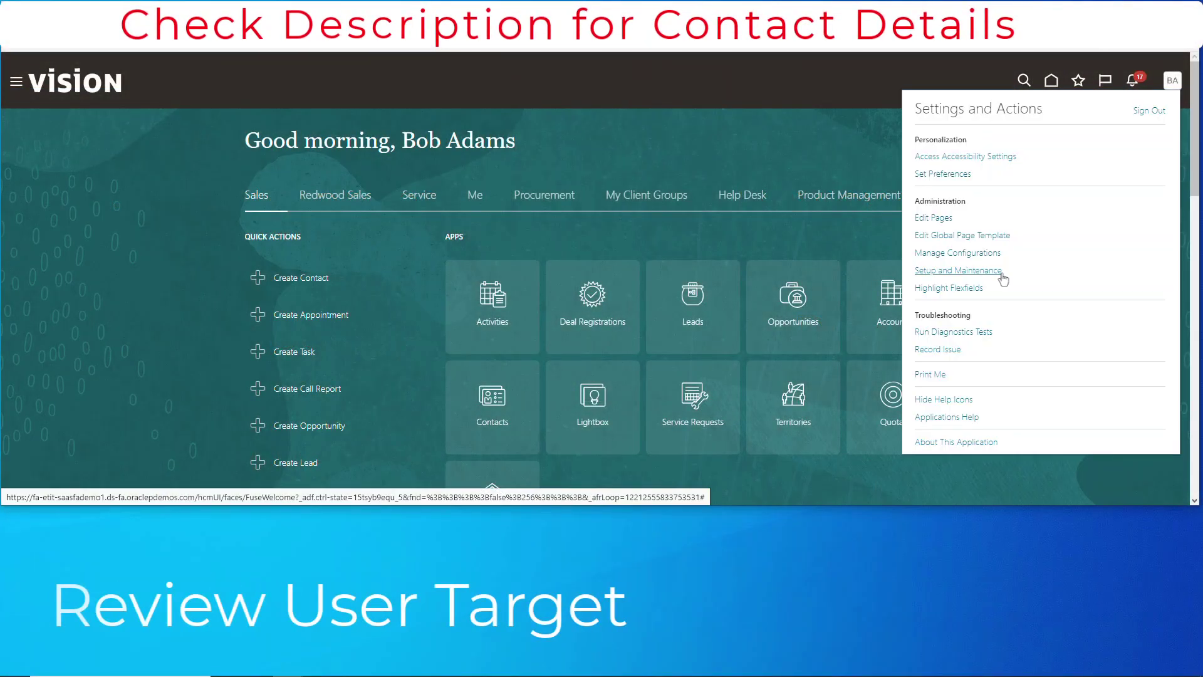
pyautogui.click(971, 270)
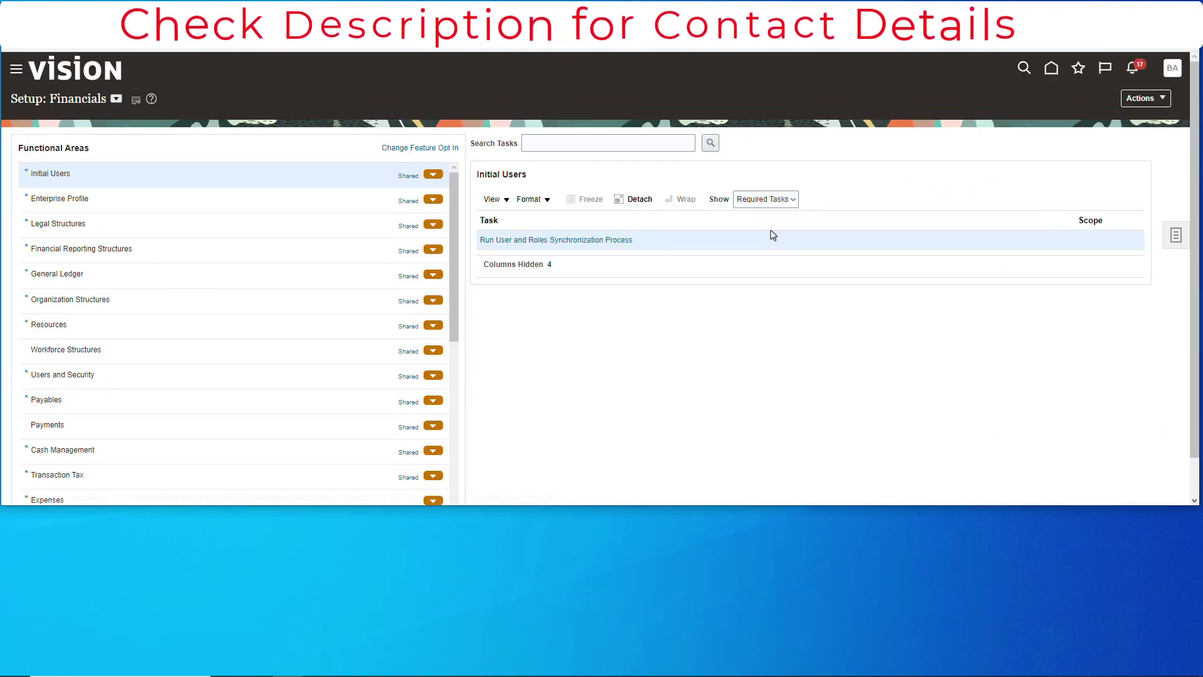
pyautogui.click(792, 200)
pyautogui.click(784, 212)
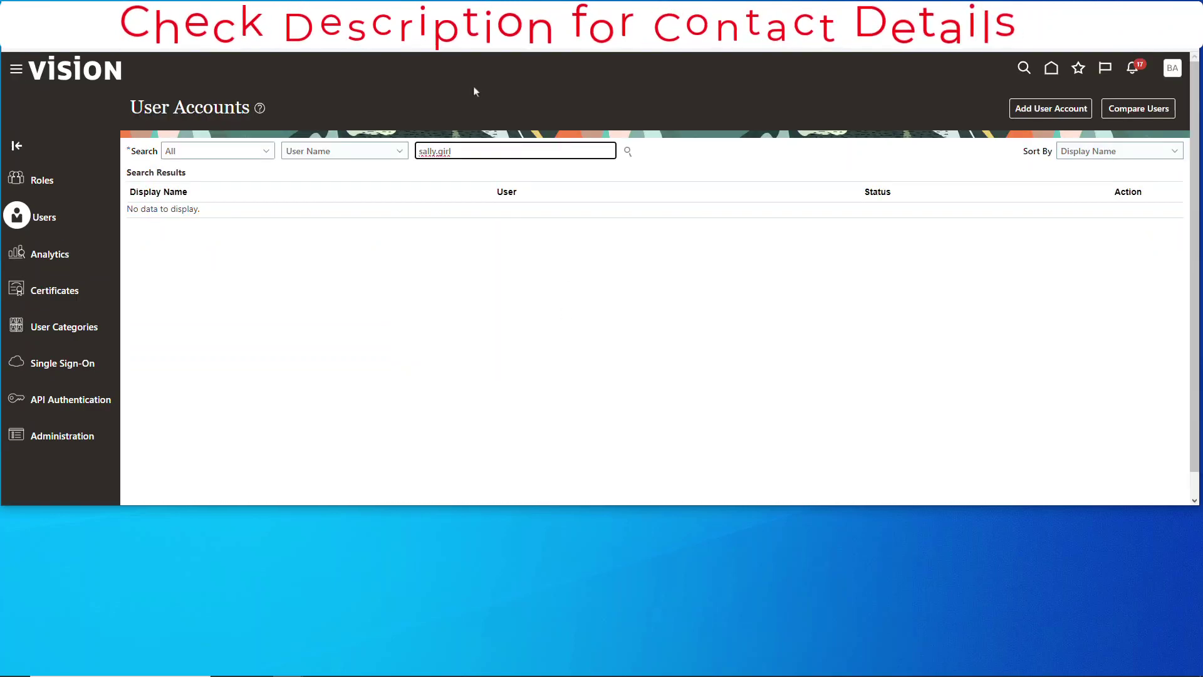
# Search Create Implementation Users for the user, open the account, and confirm no roles, copying the person number
pyautogui.click(628, 151)
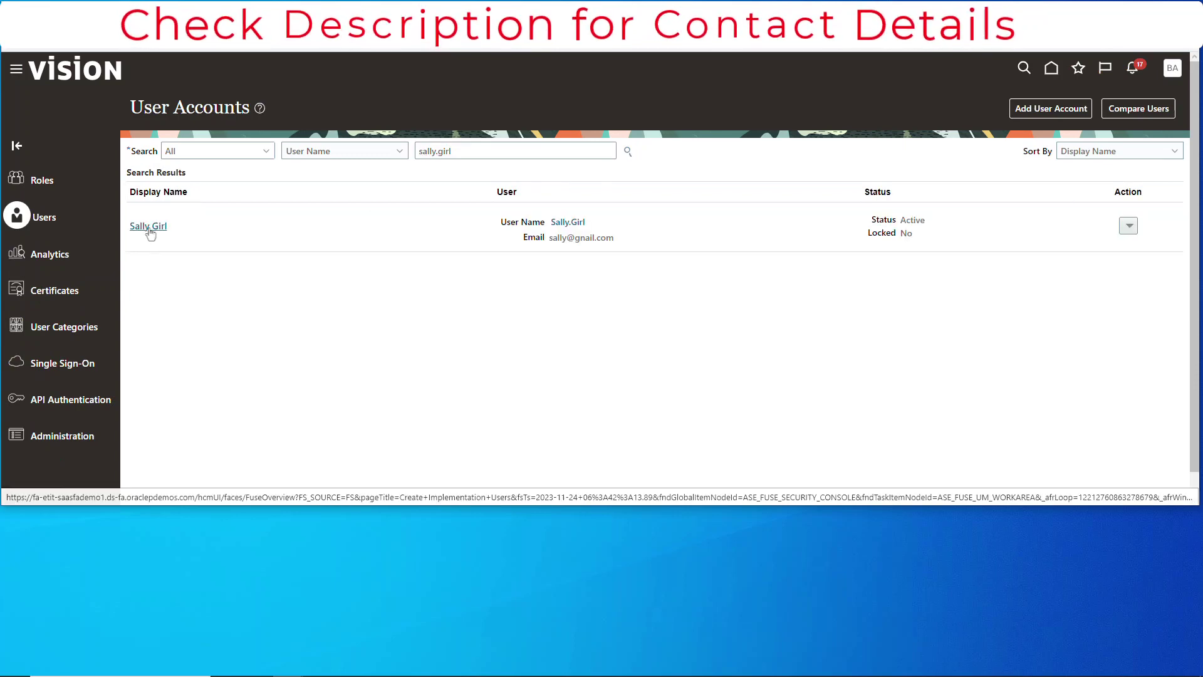
pyautogui.click(150, 226)
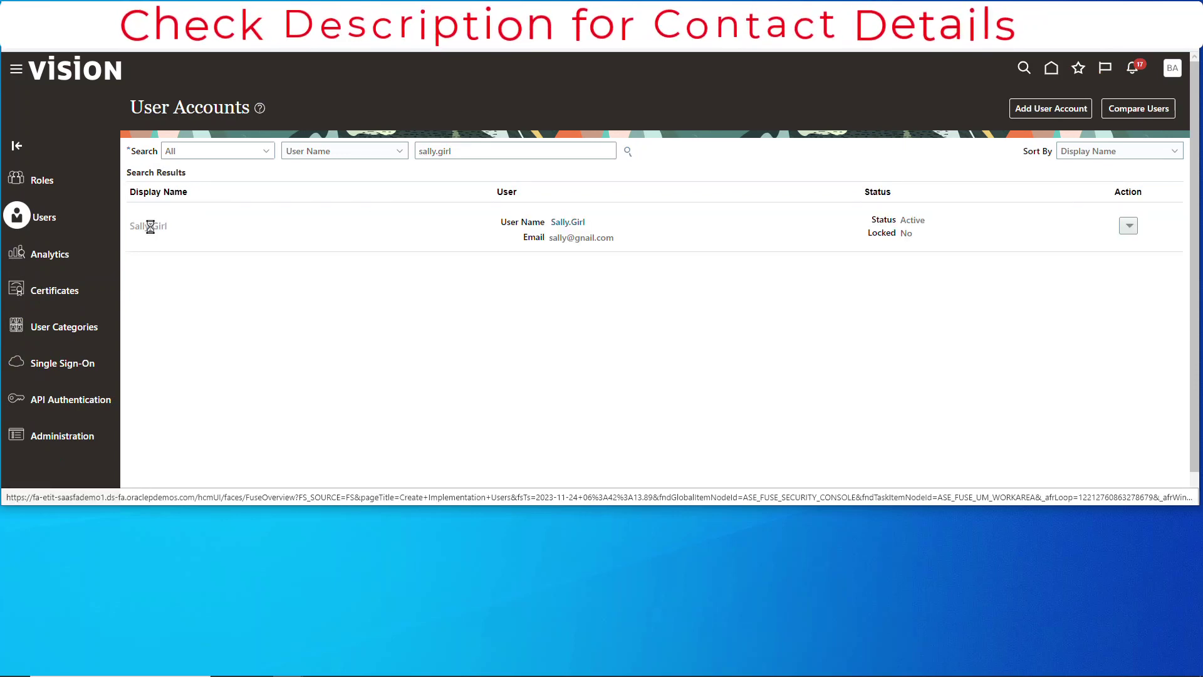
pyautogui.scroll(-1, 1067, 341)
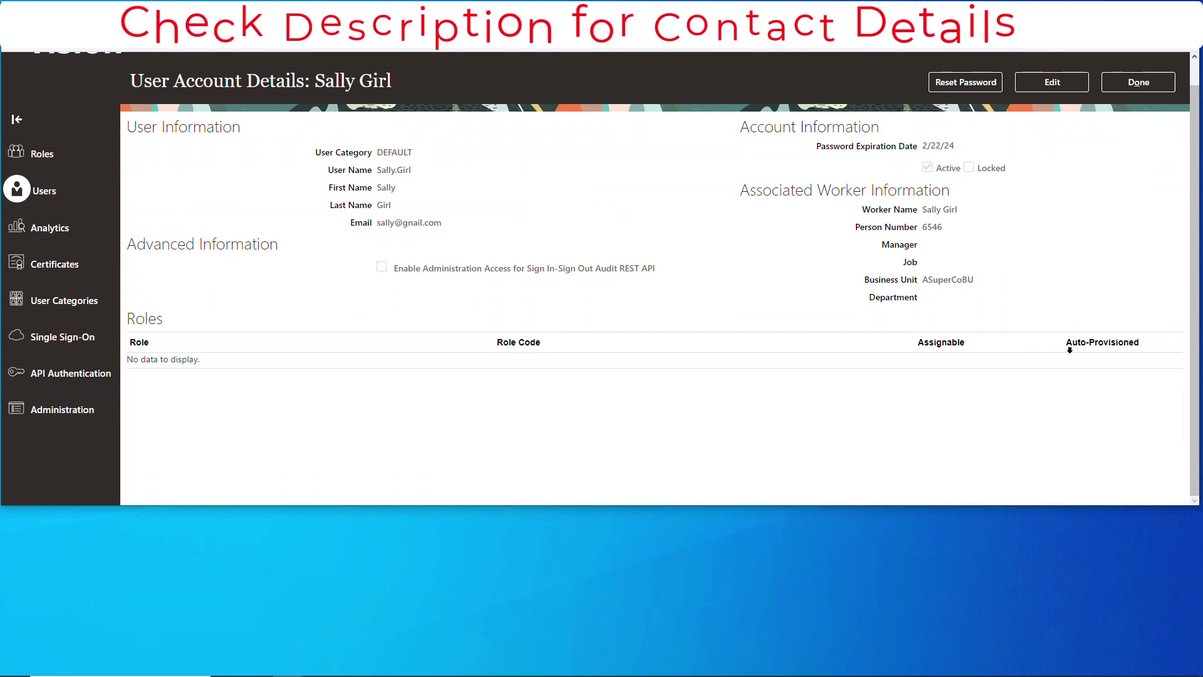
pyautogui.scroll(1, 527, 467)
pyautogui.doubleClick(933, 254)
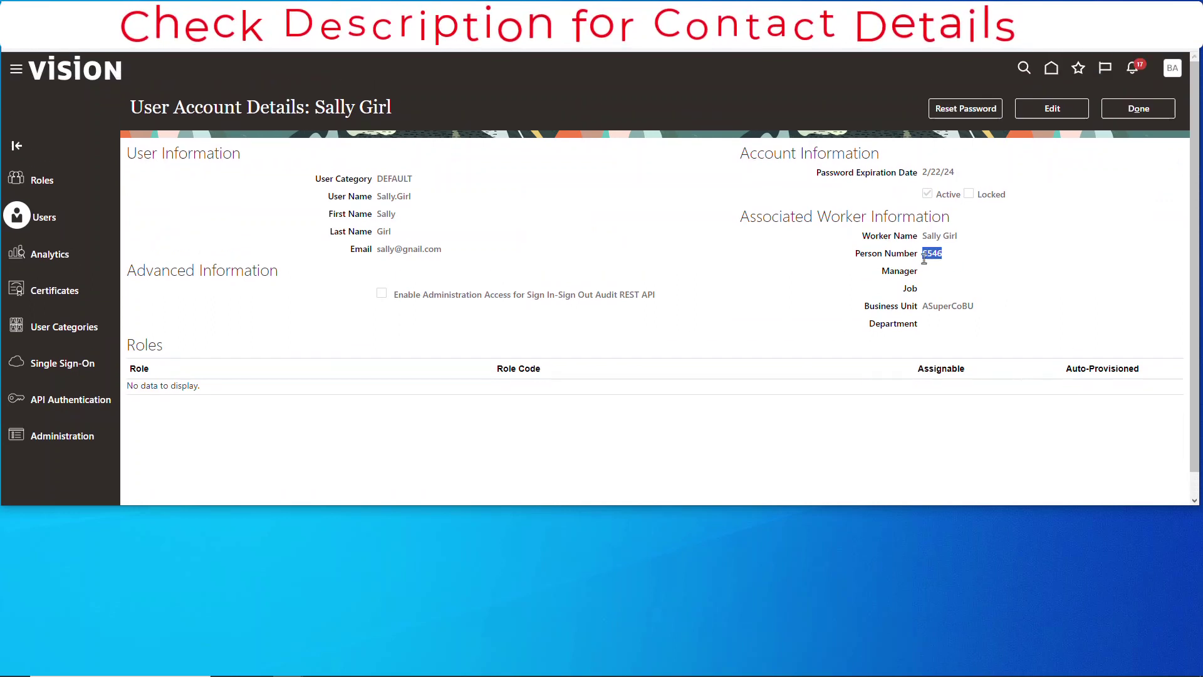
pyautogui.click(1149, 115)
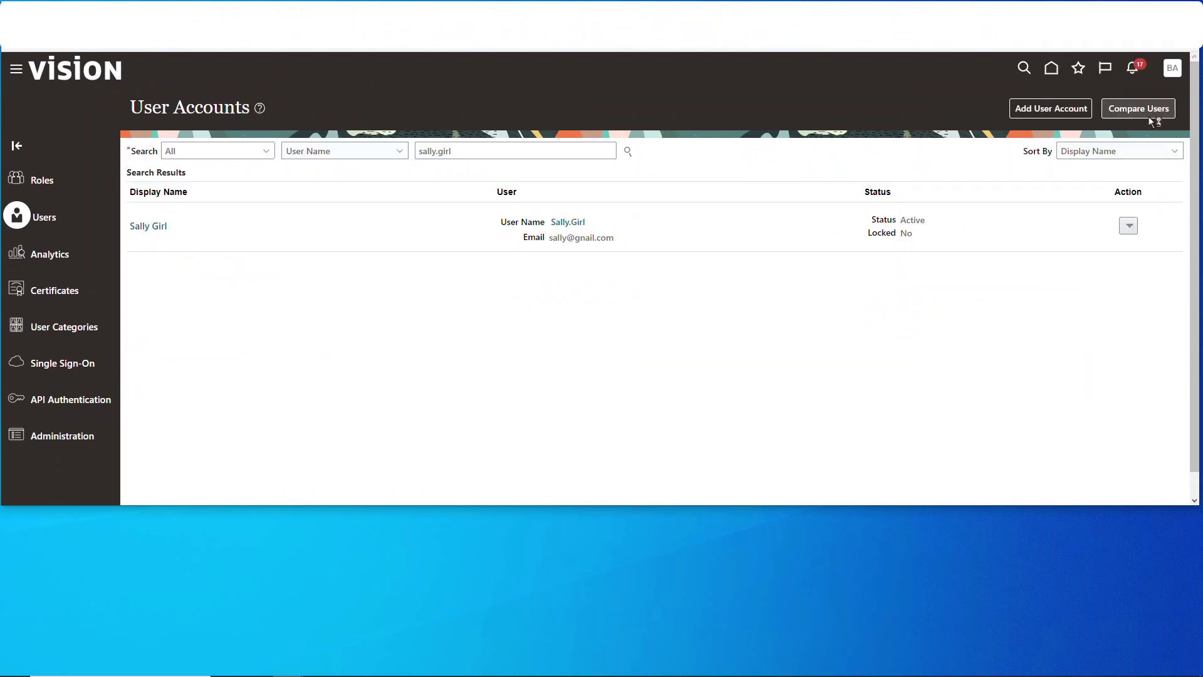
# Search the setup tasks for 'manage users' and open Manage Users
pyautogui.click(1173, 69)
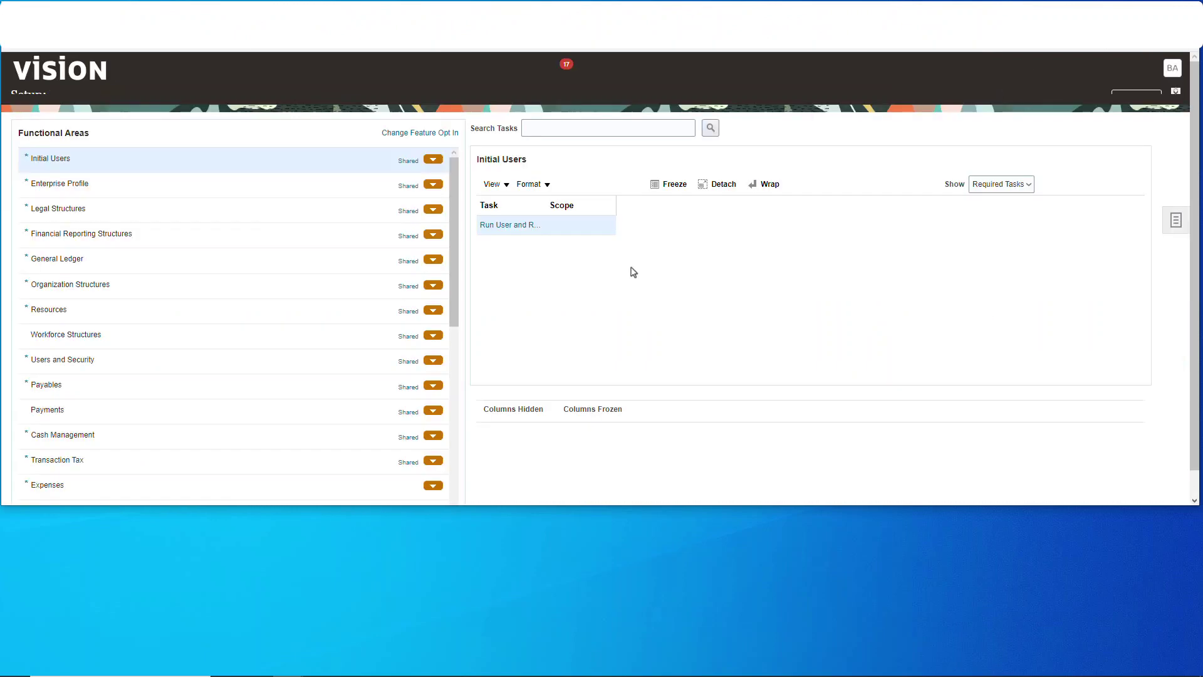
pyautogui.click(610, 141)
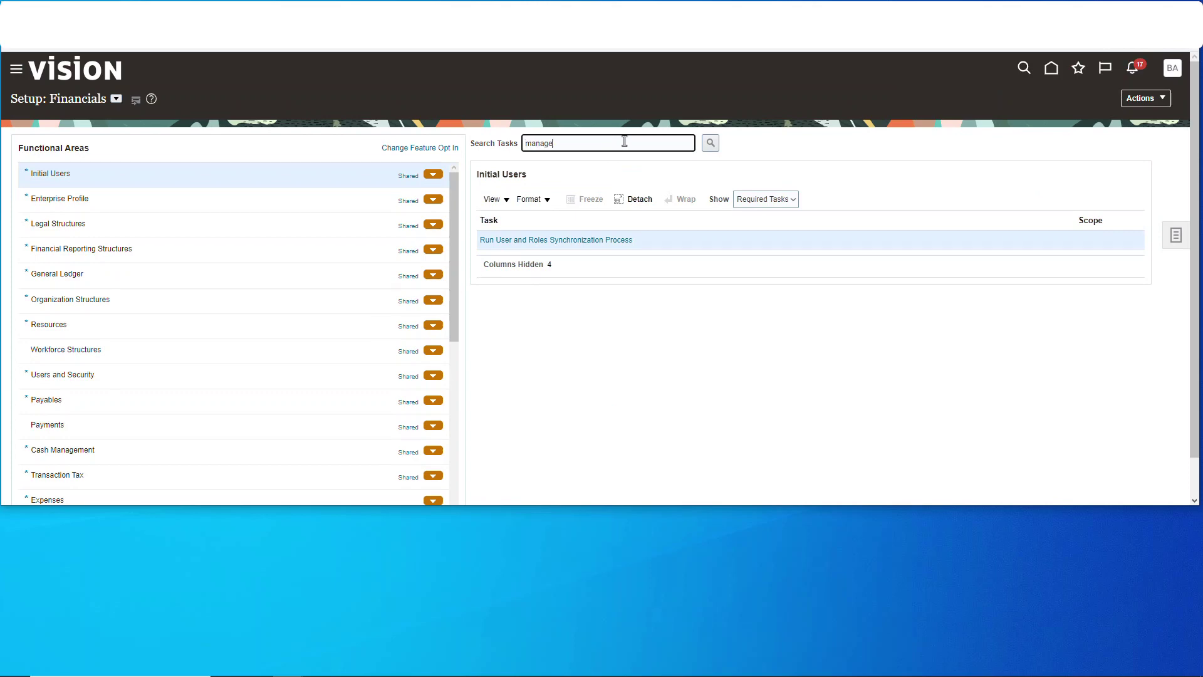
pyautogui.click(710, 143)
pyautogui.click(502, 373)
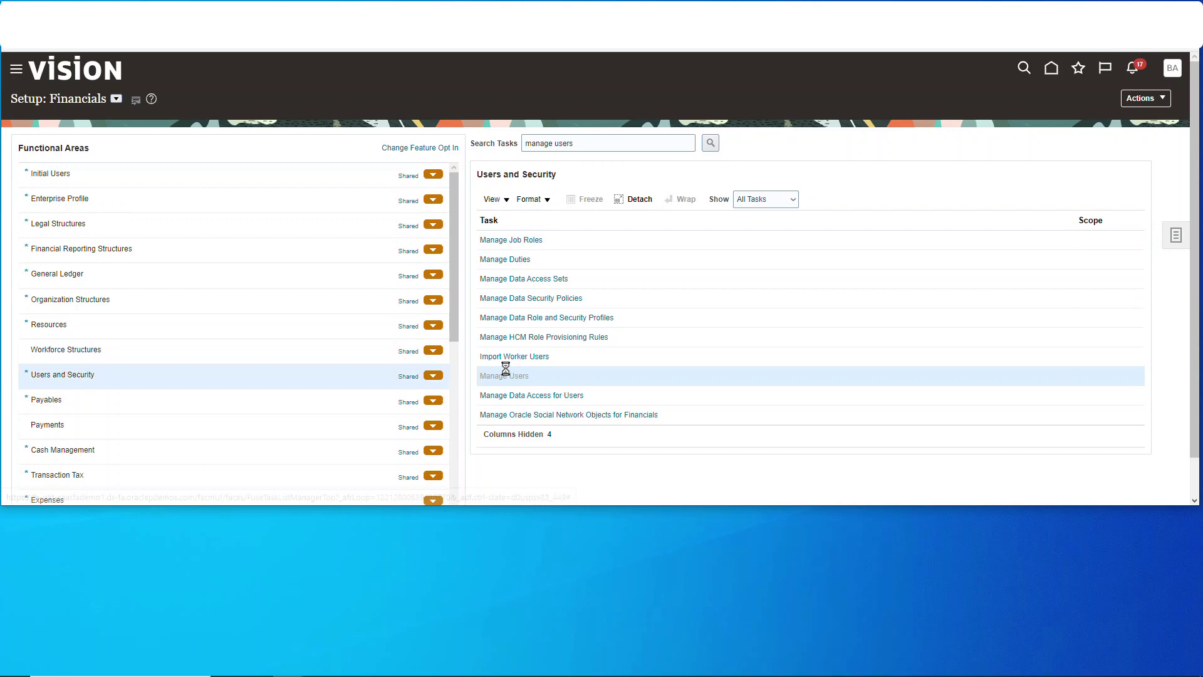
# Find the user by keyword, expand Role Requests to confirm none exist, and cancel the edit
pyautogui.click(115, 126)
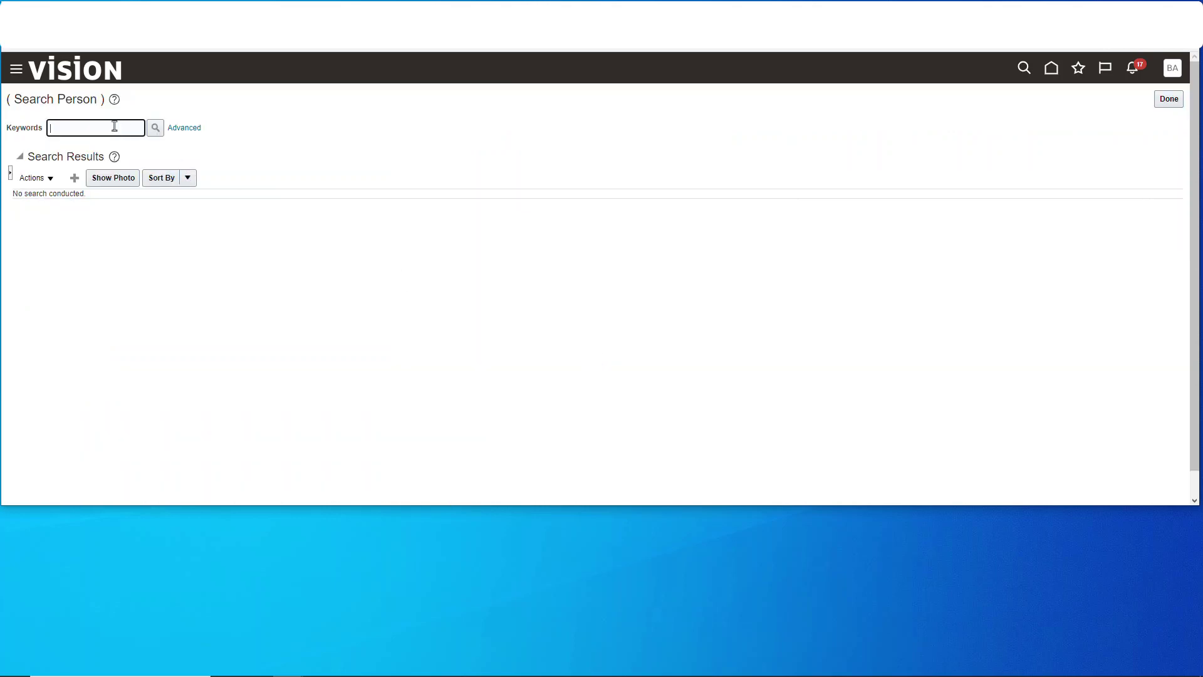
pyautogui.click(157, 128)
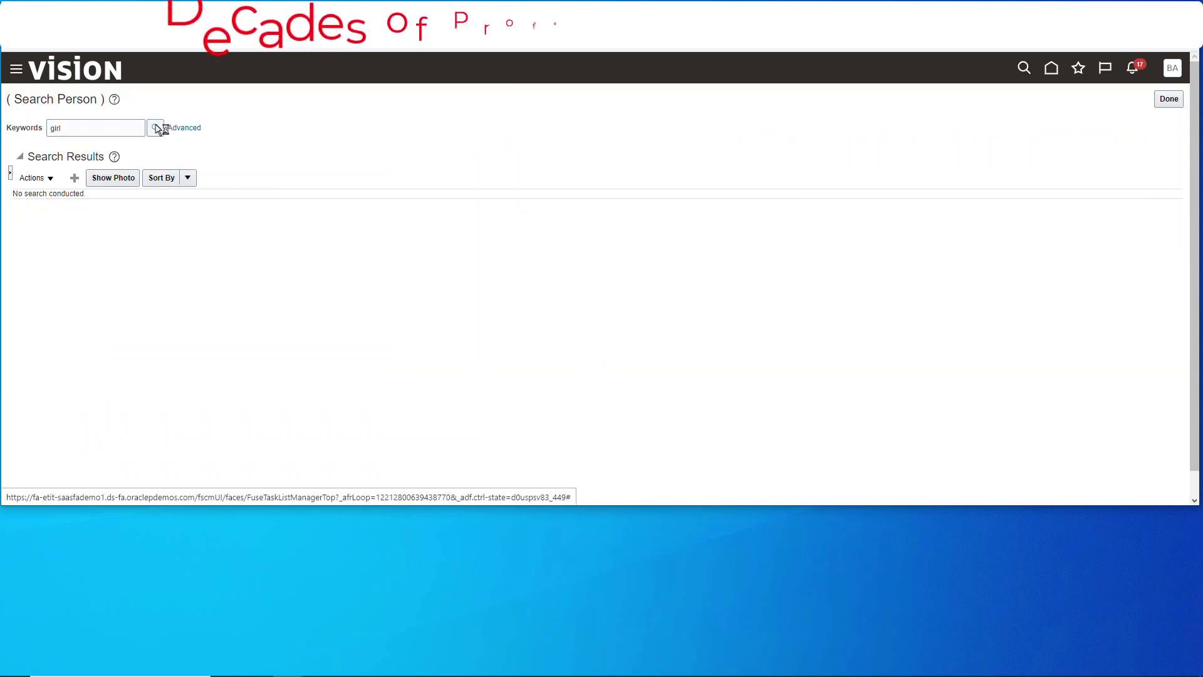
pyautogui.click(263, 238)
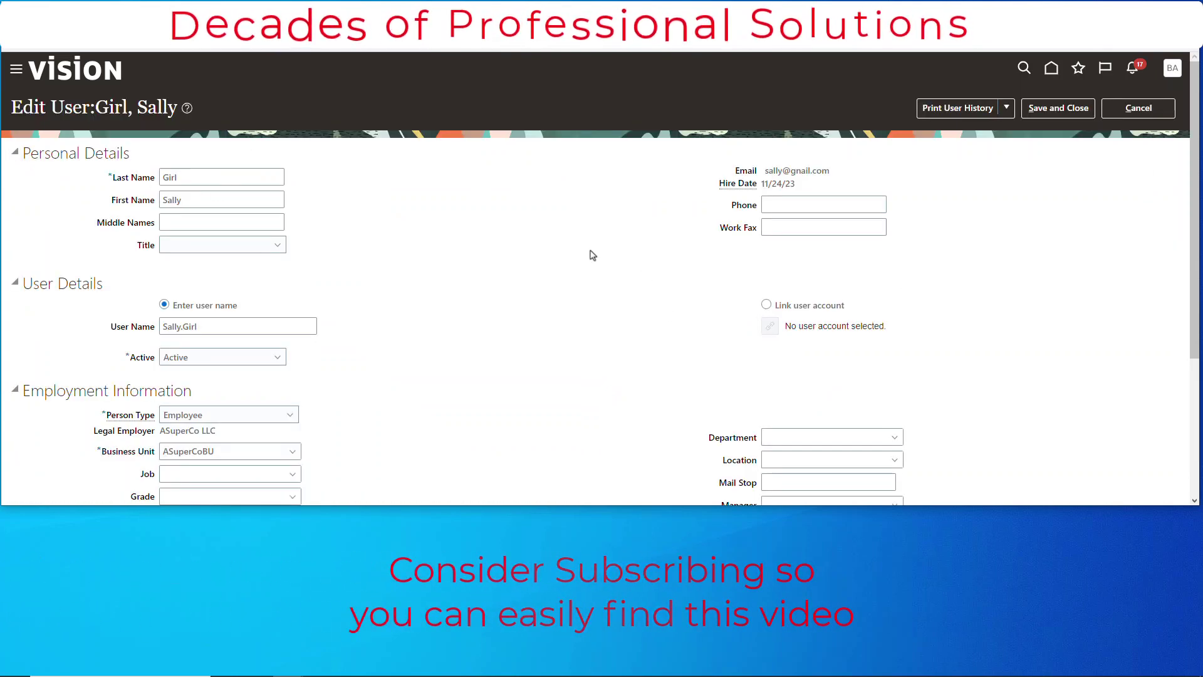
pyautogui.scroll(-3, 592, 255)
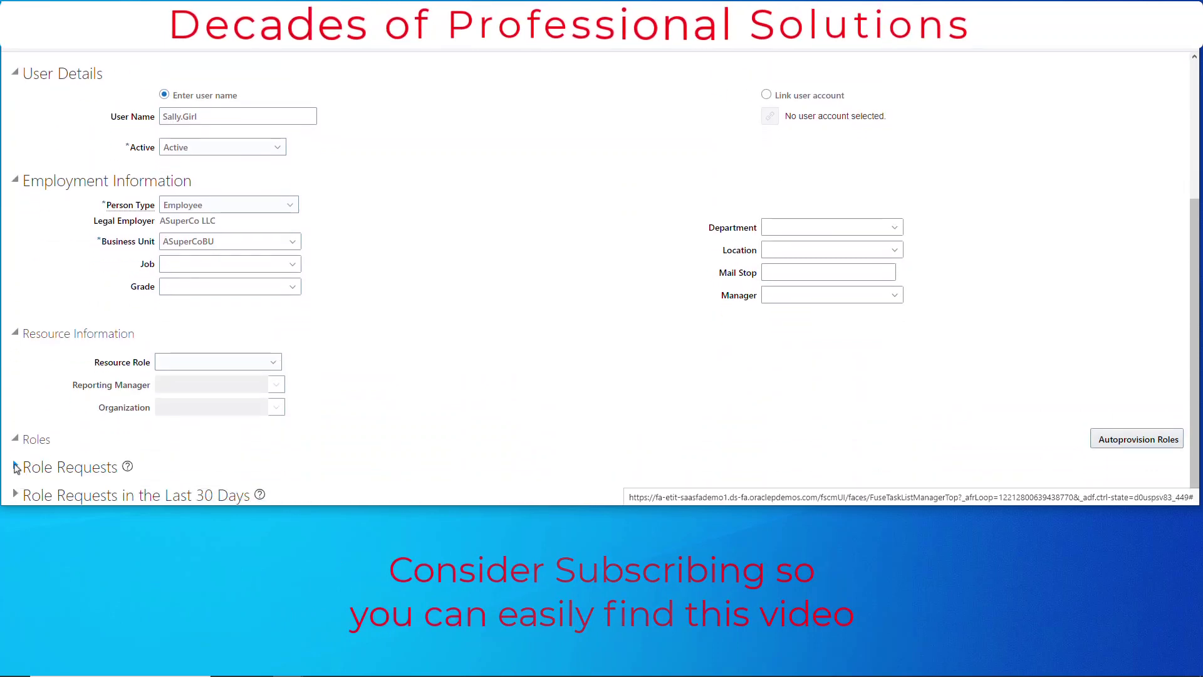
pyautogui.click(15, 468)
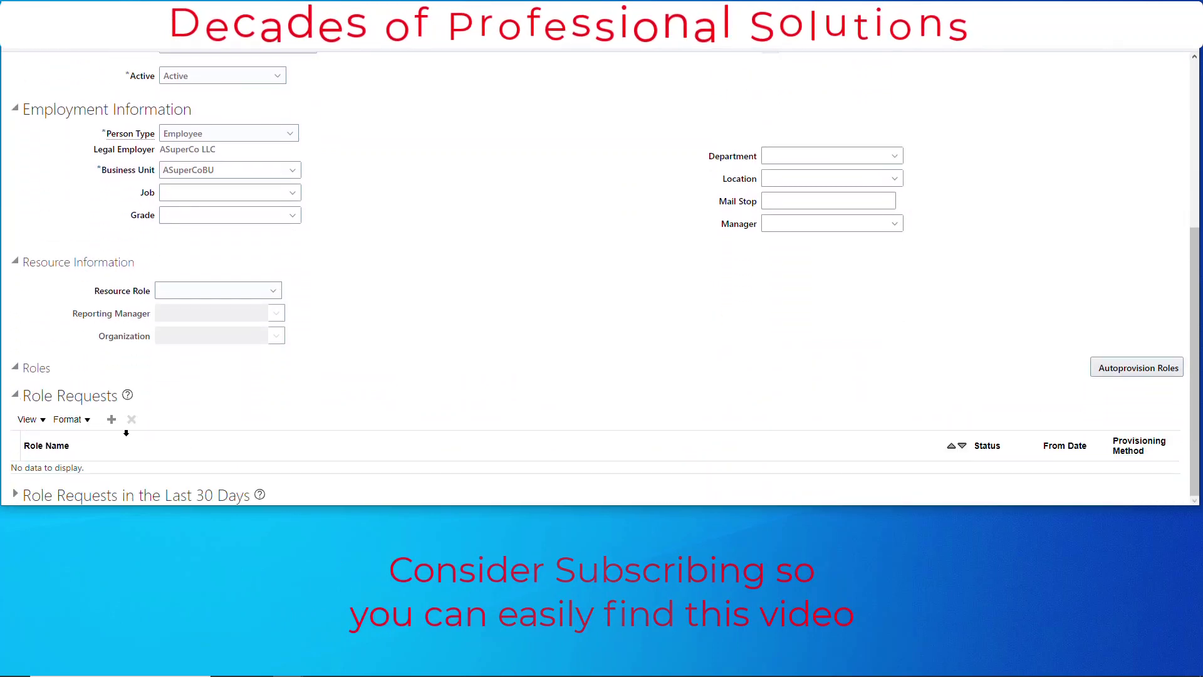
pyautogui.scroll(5, 440, 271)
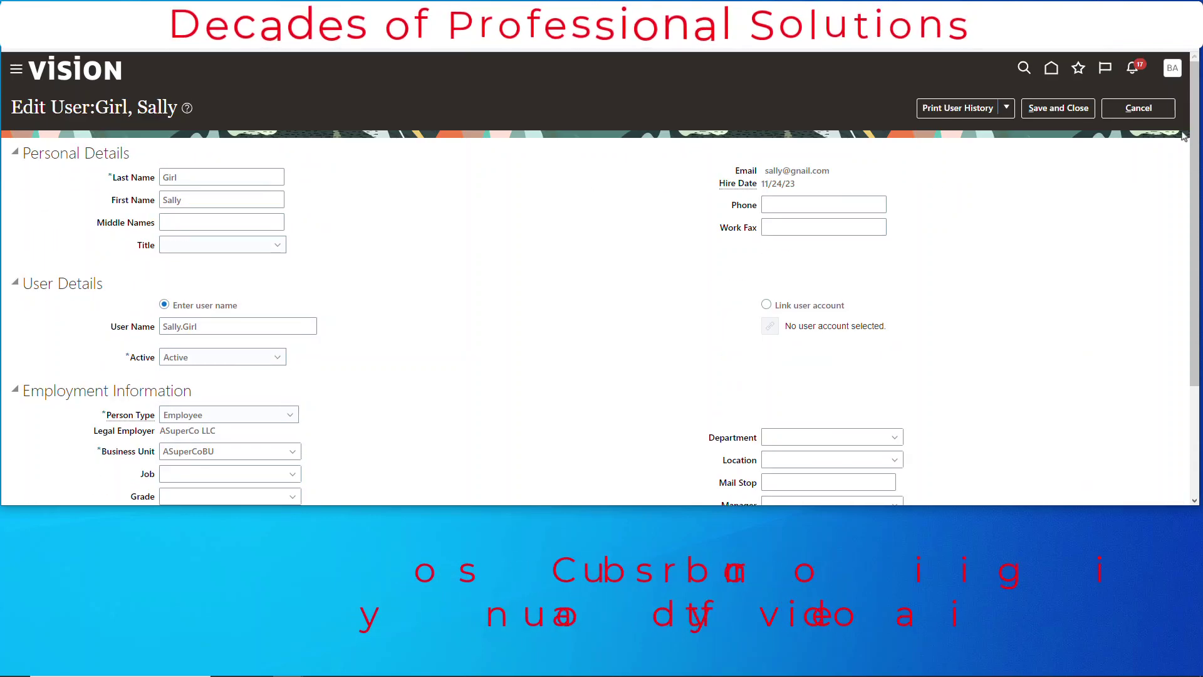
pyautogui.click(1150, 116)
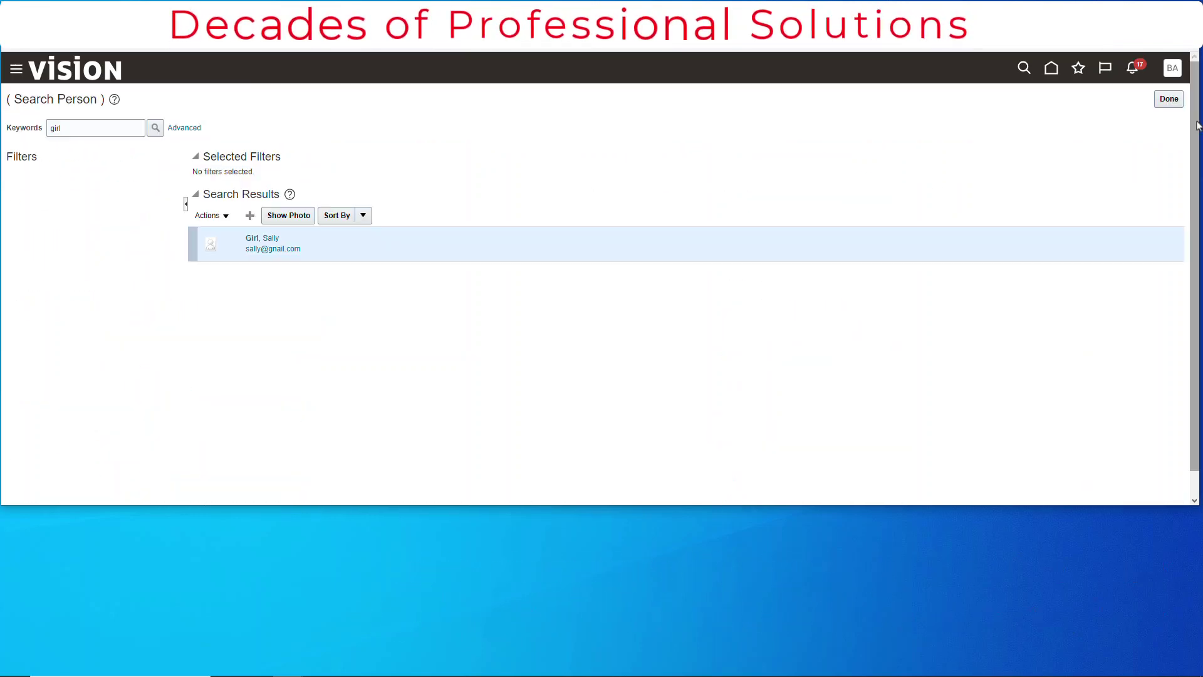
# On the User Accounts page, replace the search text with 'b' and search again
pyautogui.click(1170, 100)
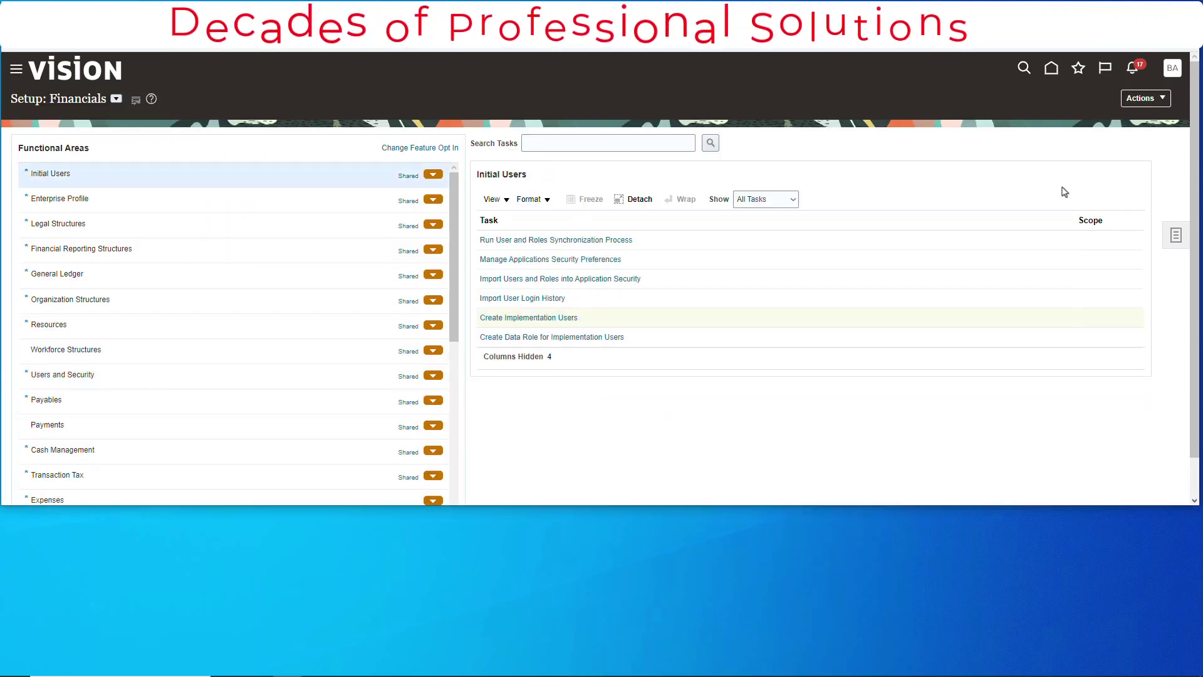
pyautogui.click(554, 320)
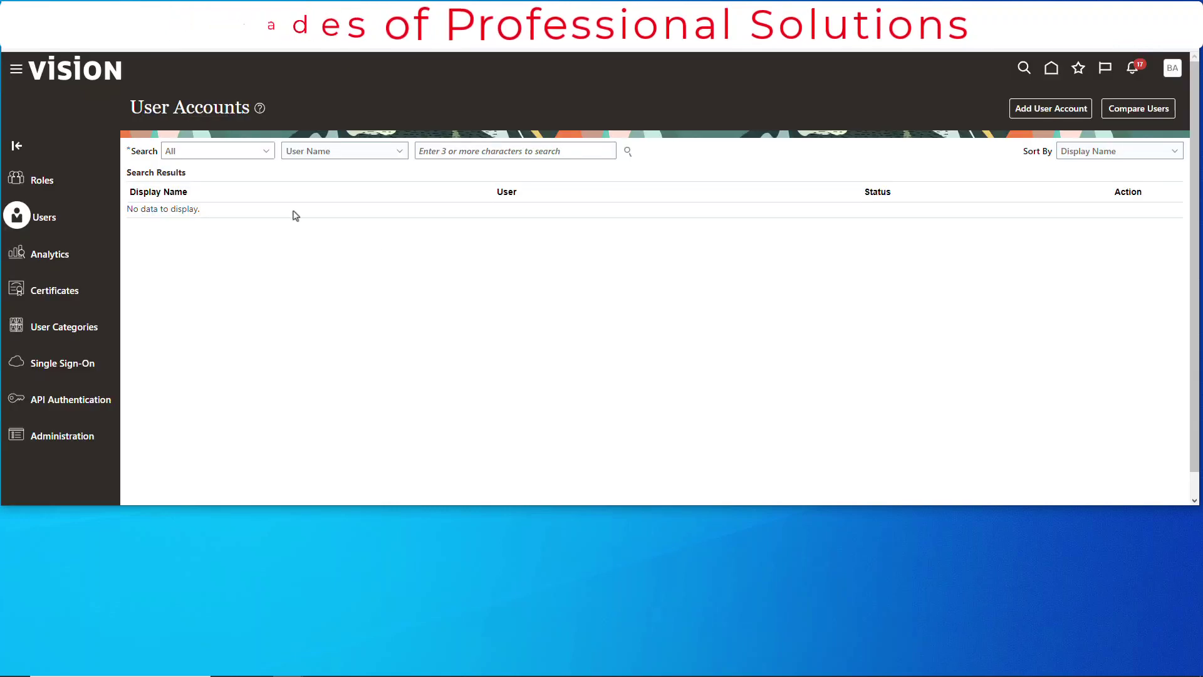
pyautogui.tripleClick(569, 149)
pyautogui.click(562, 149)
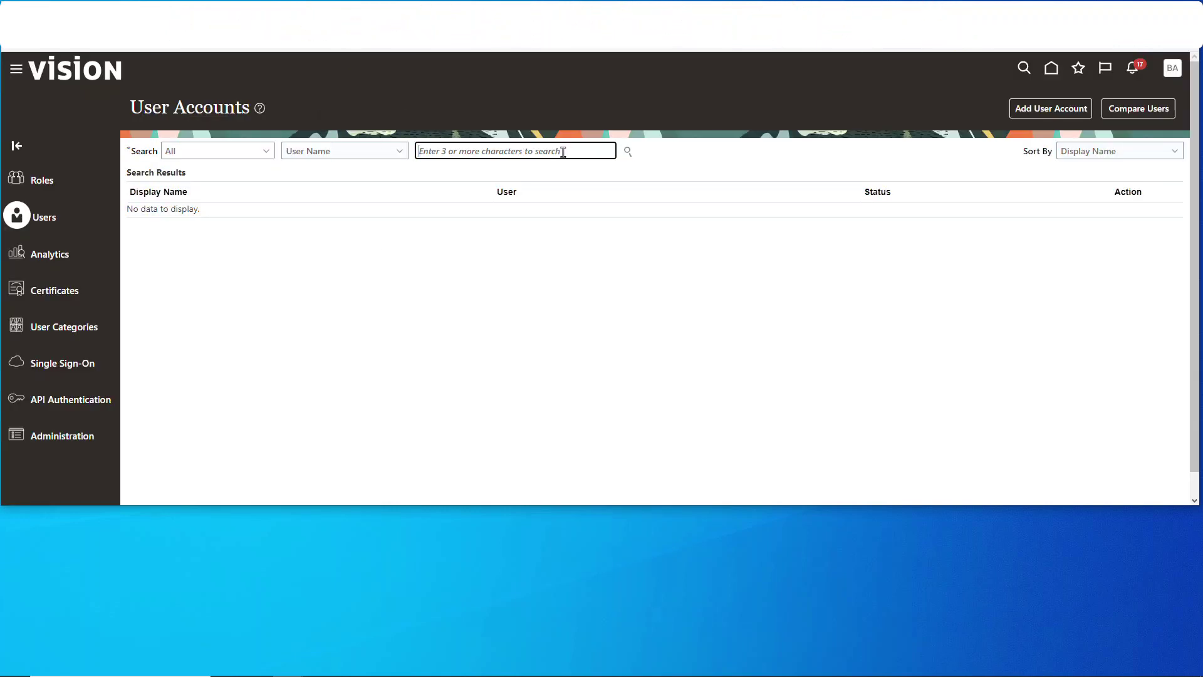
pyautogui.click(628, 151)
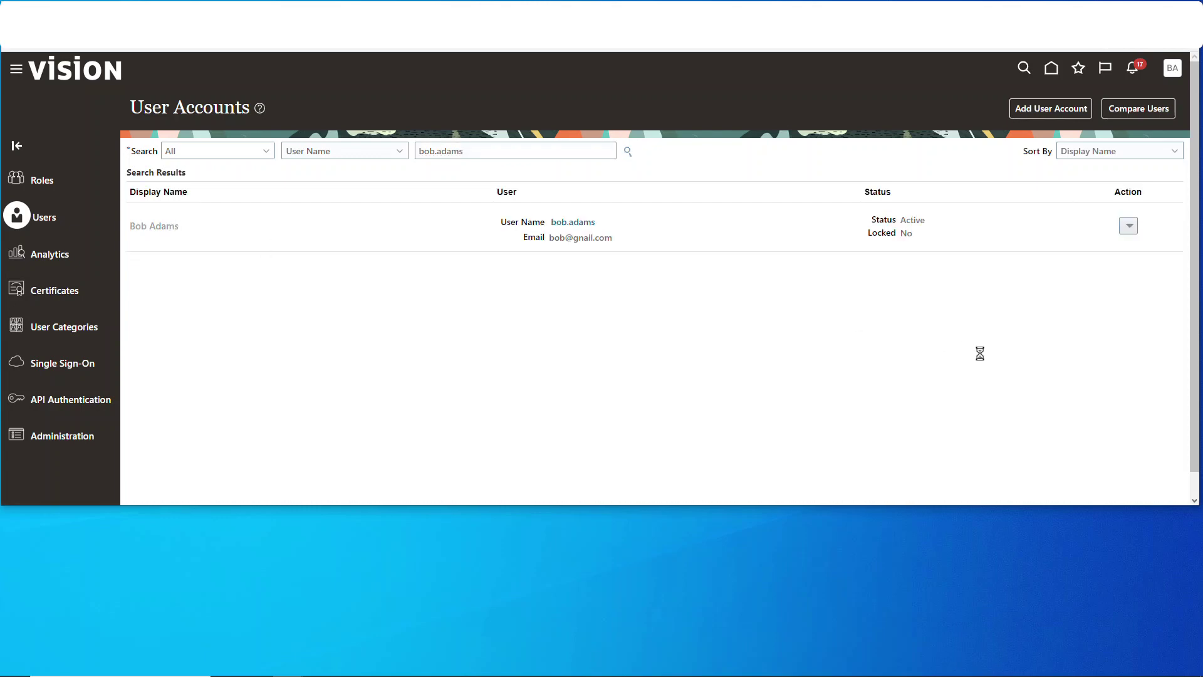
# Note the Human Capital Management Integration Specialist role in the account, close it, and go home
pyautogui.scroll(-10, 336, 411)
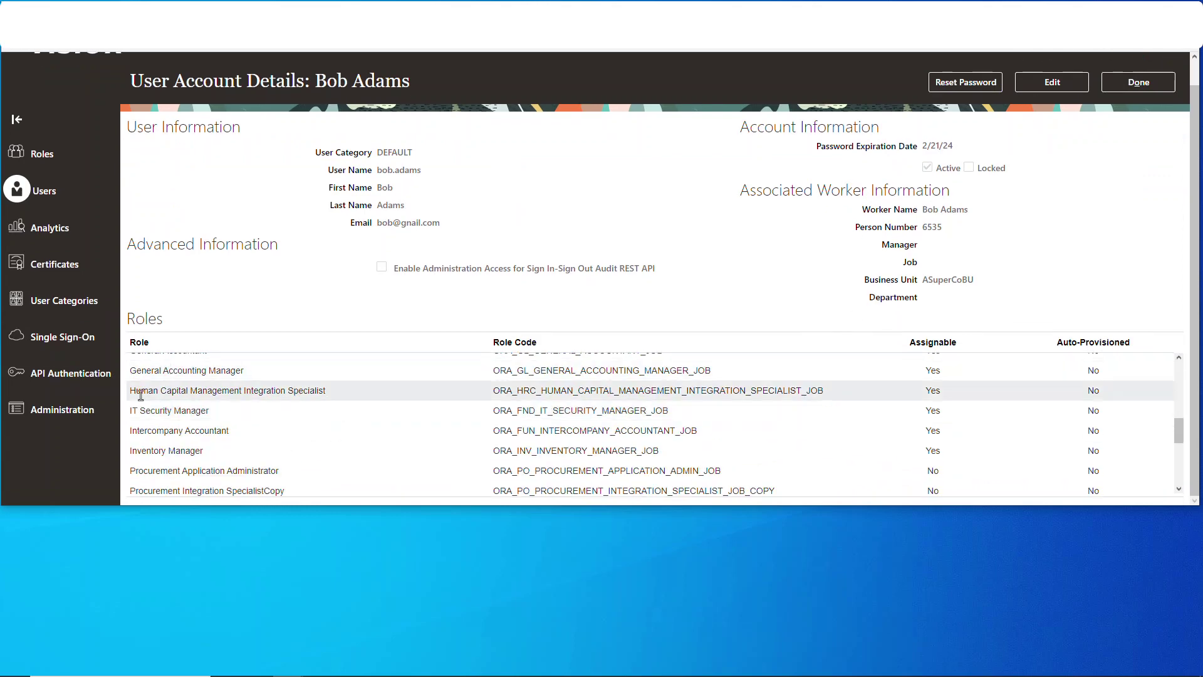
pyautogui.click(140, 395)
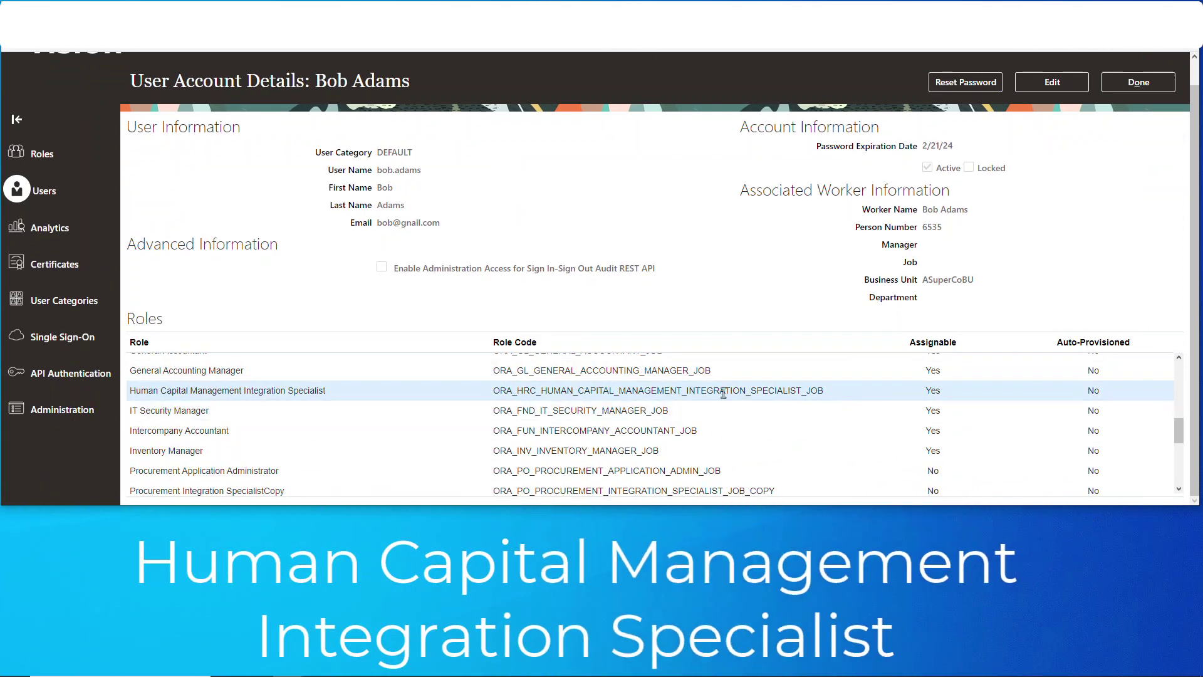
pyautogui.scroll(1, 623, 271)
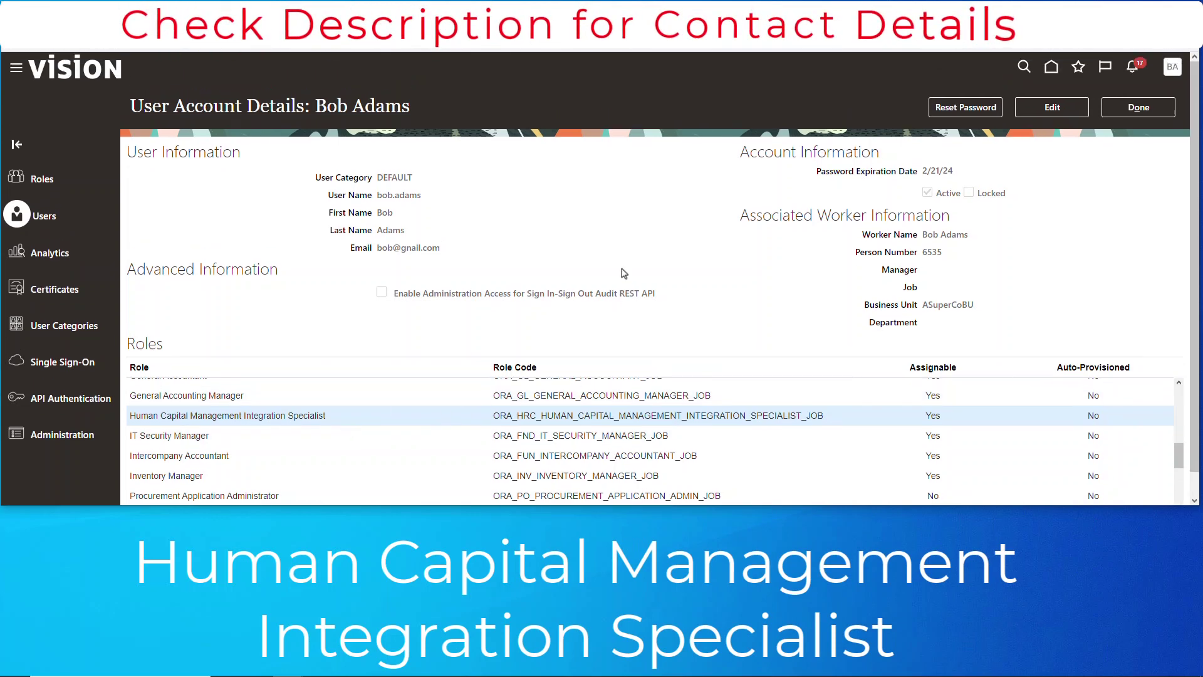
pyautogui.click(1141, 110)
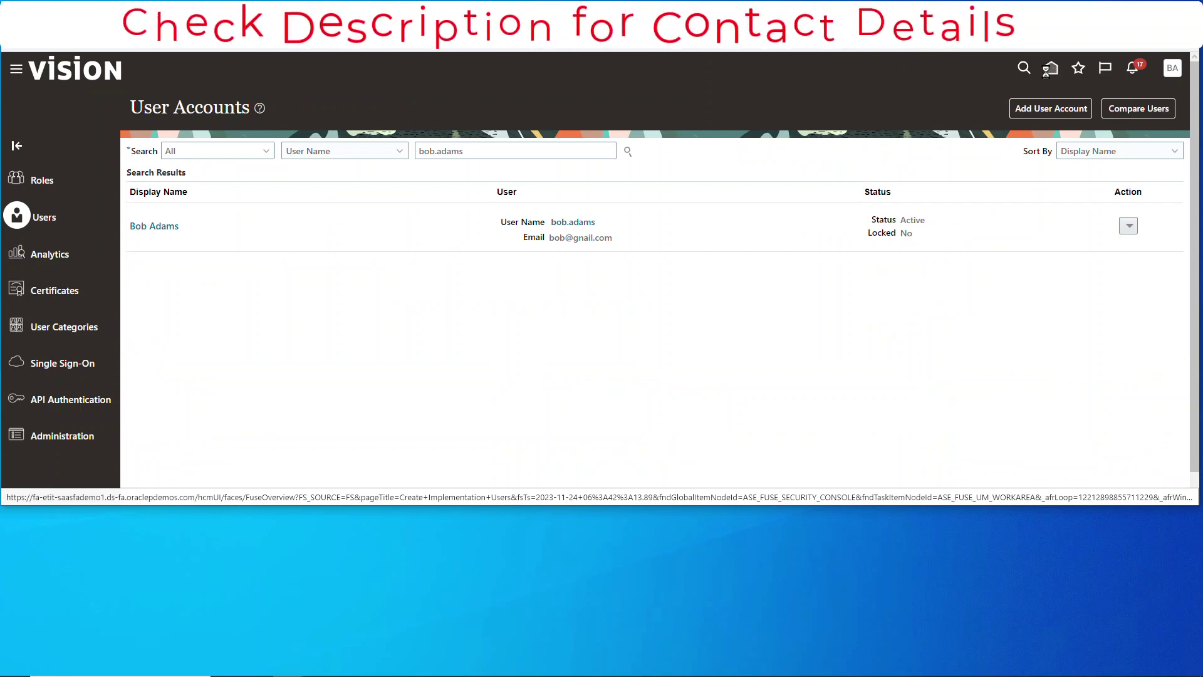
pyautogui.click(1050, 69)
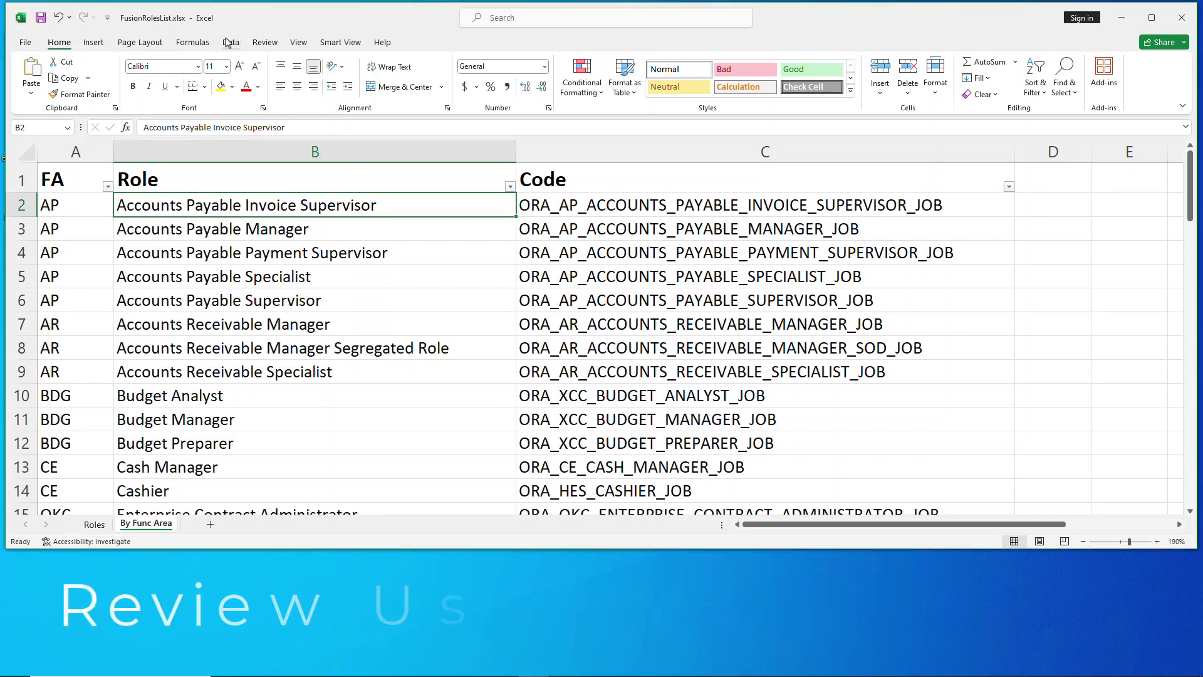
# Browse the By Func Area sheet and check role codes in C2 and C5 (Accounts Payable Specialist)
pyautogui.scroll(-6, 473, 339)
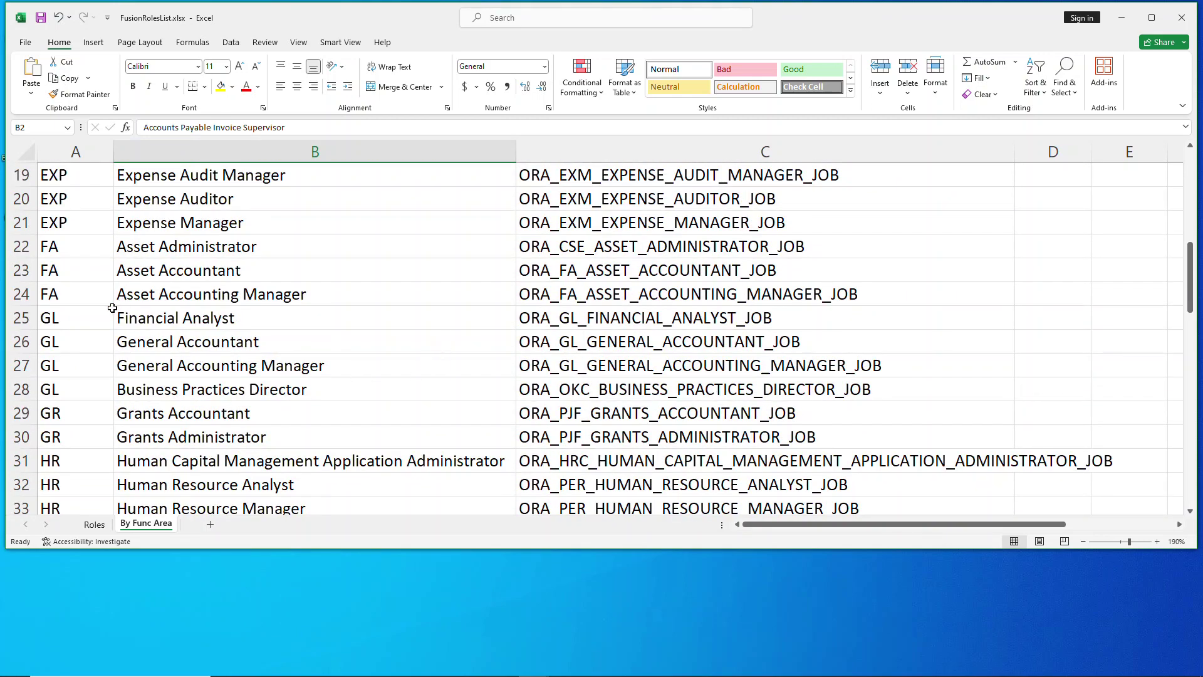
pyautogui.scroll(-3, 79, 363)
pyautogui.scroll(9, 358, 406)
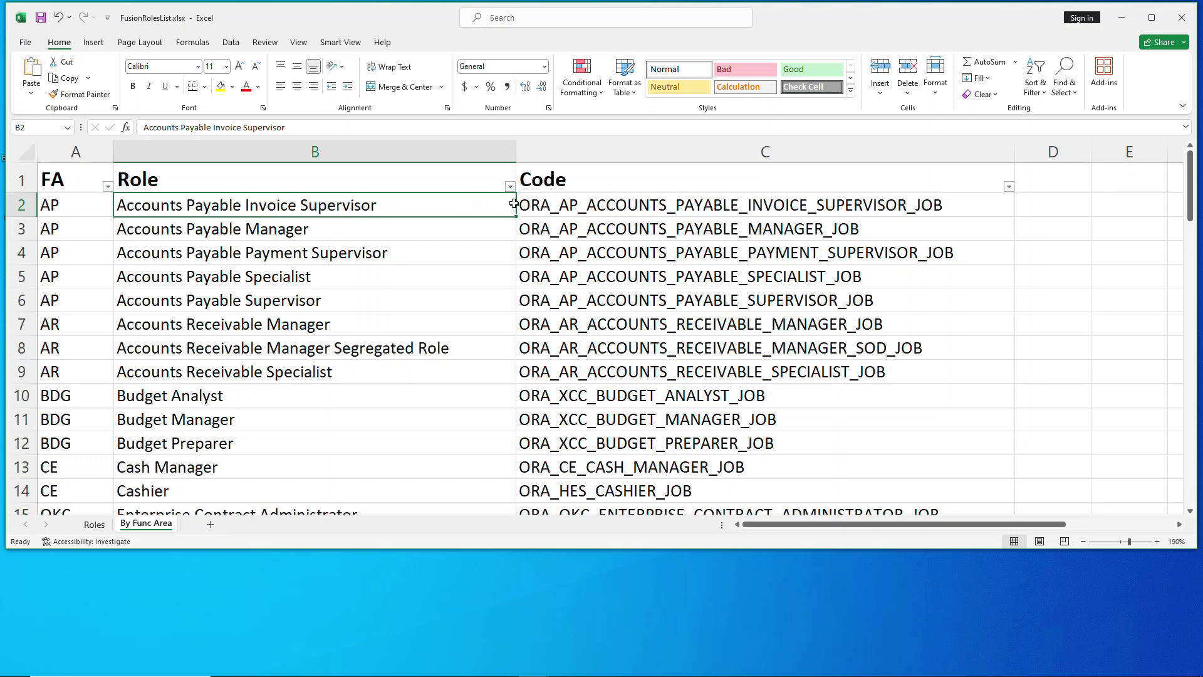
pyautogui.click(750, 206)
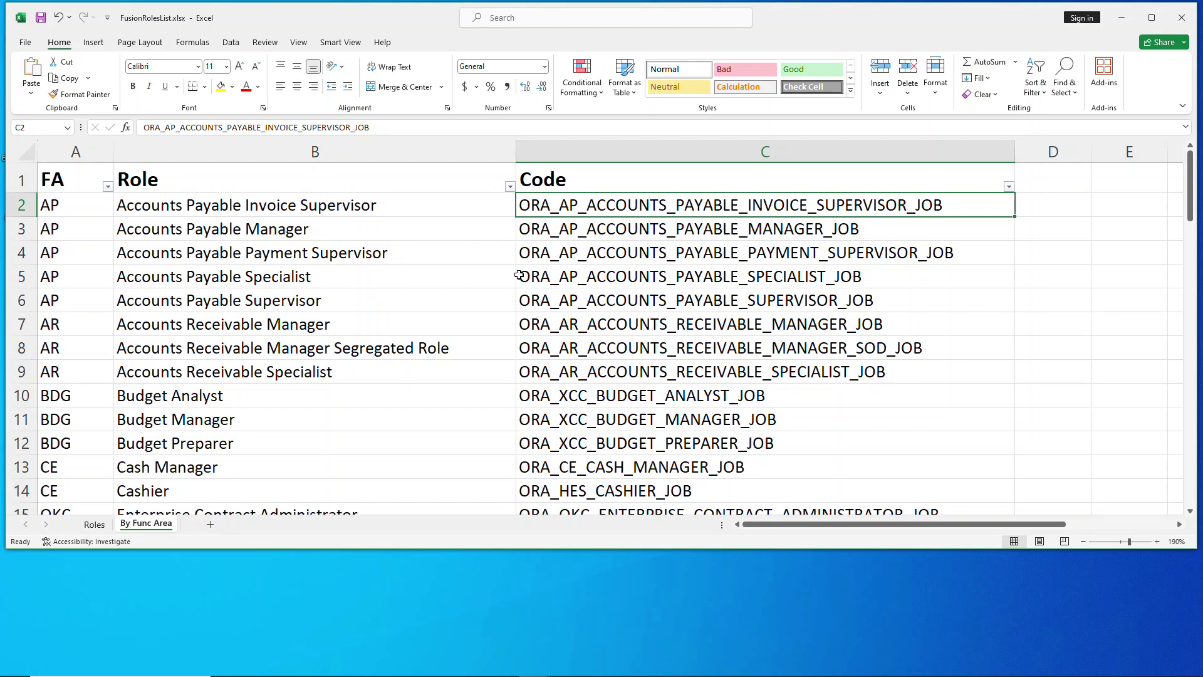
pyautogui.click(753, 281)
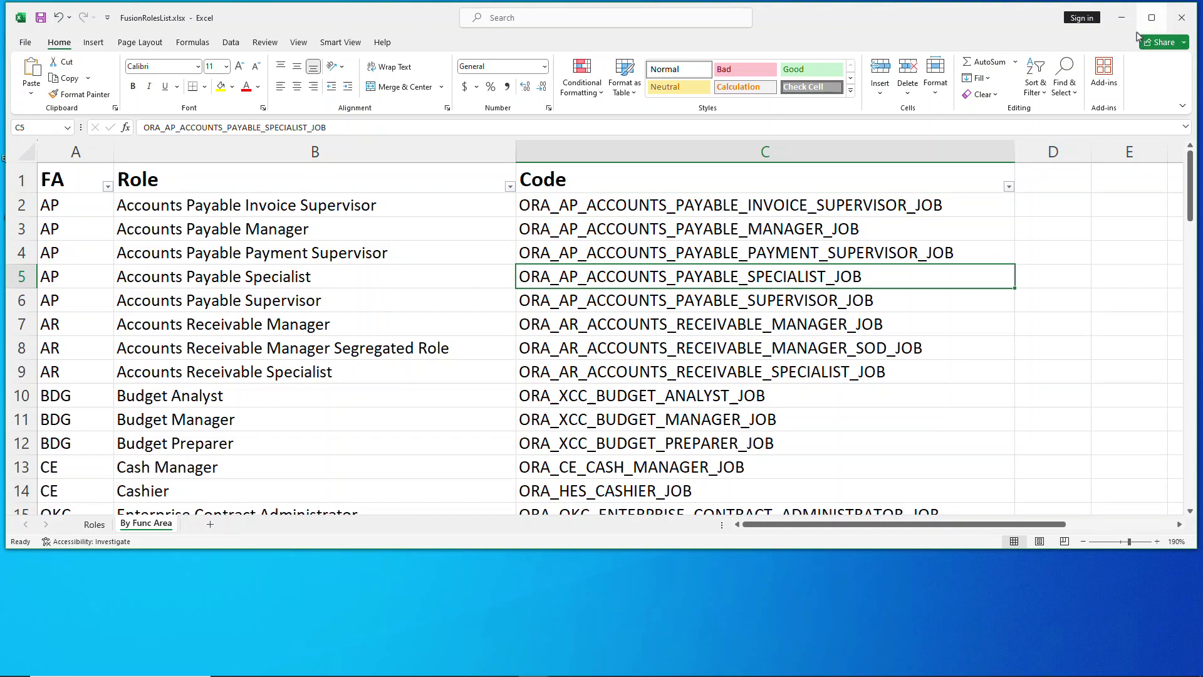
# Minimize Excel and review User.dat's METADATA header, line 2 person number, and line 4 receiving agent role
pyautogui.click(1122, 20)
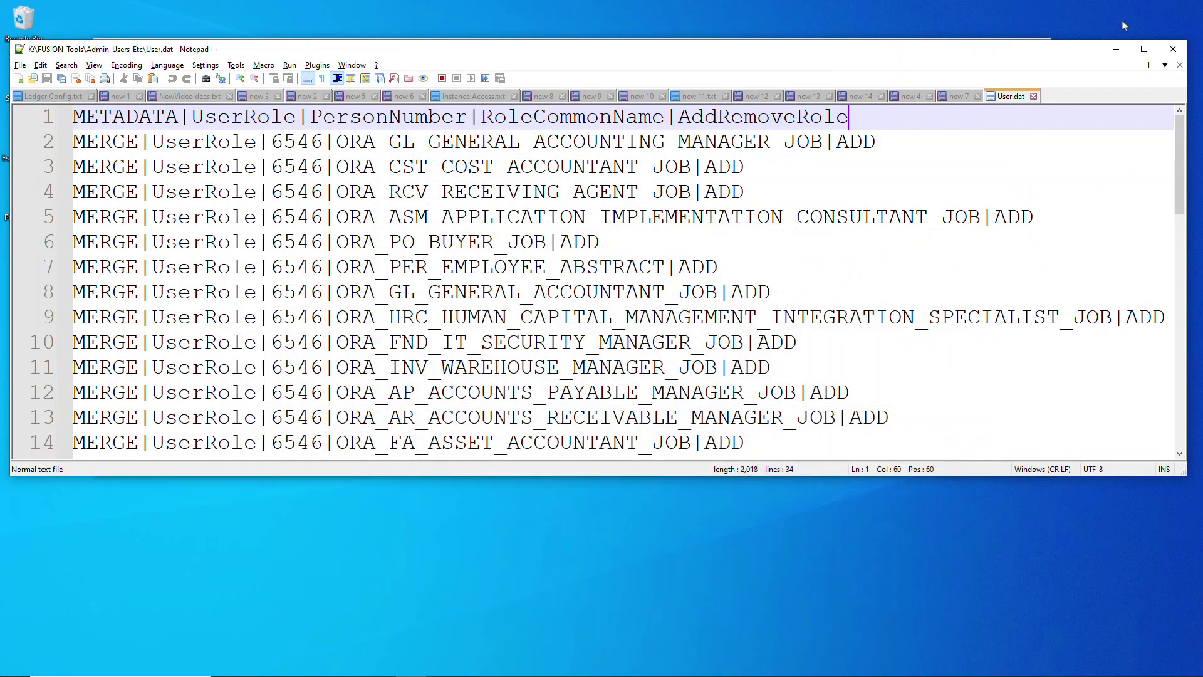
pyautogui.click(494, 201)
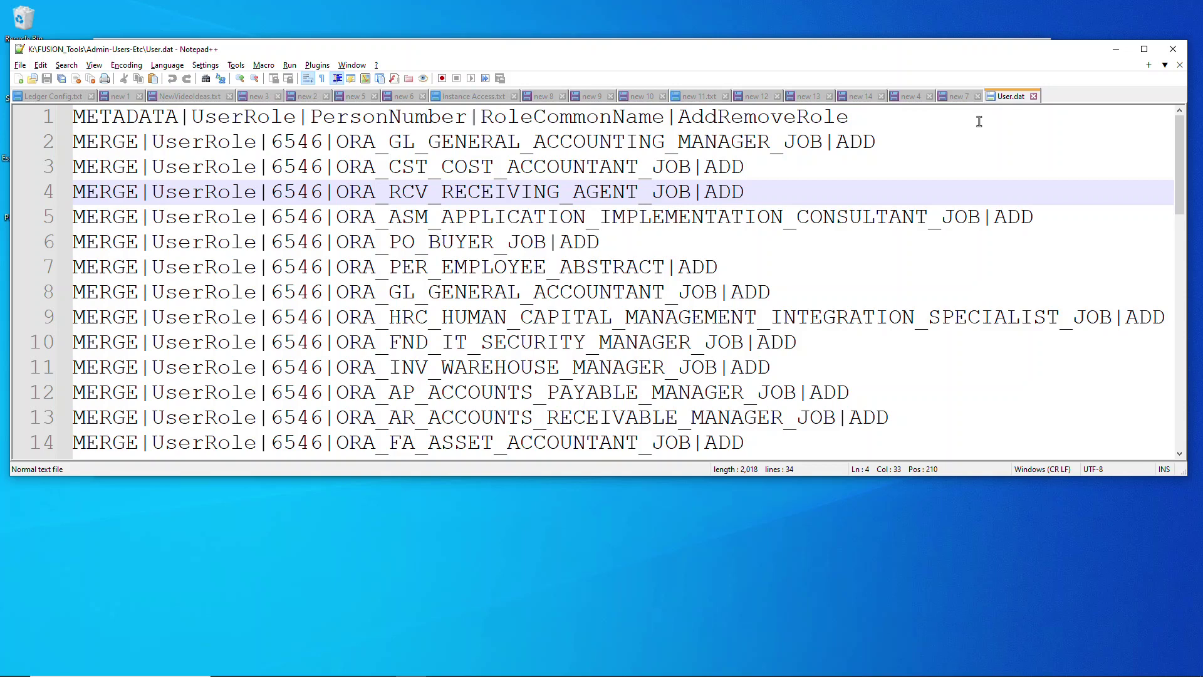
pyautogui.click(141, 123)
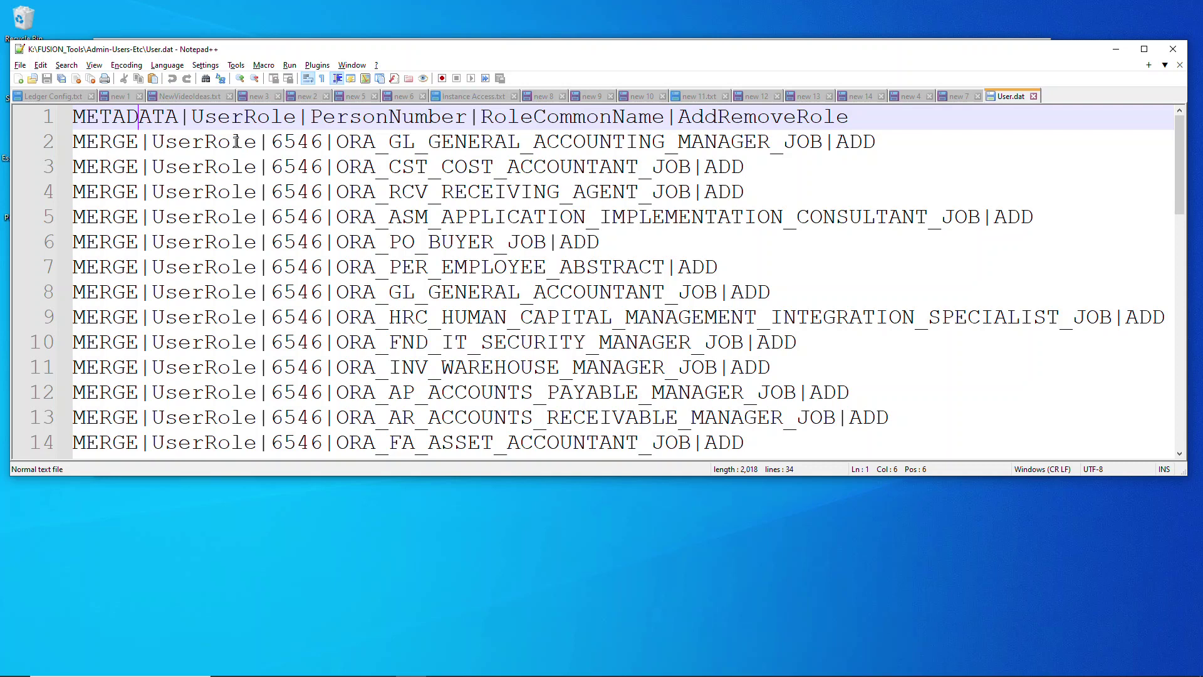
pyautogui.click(313, 142)
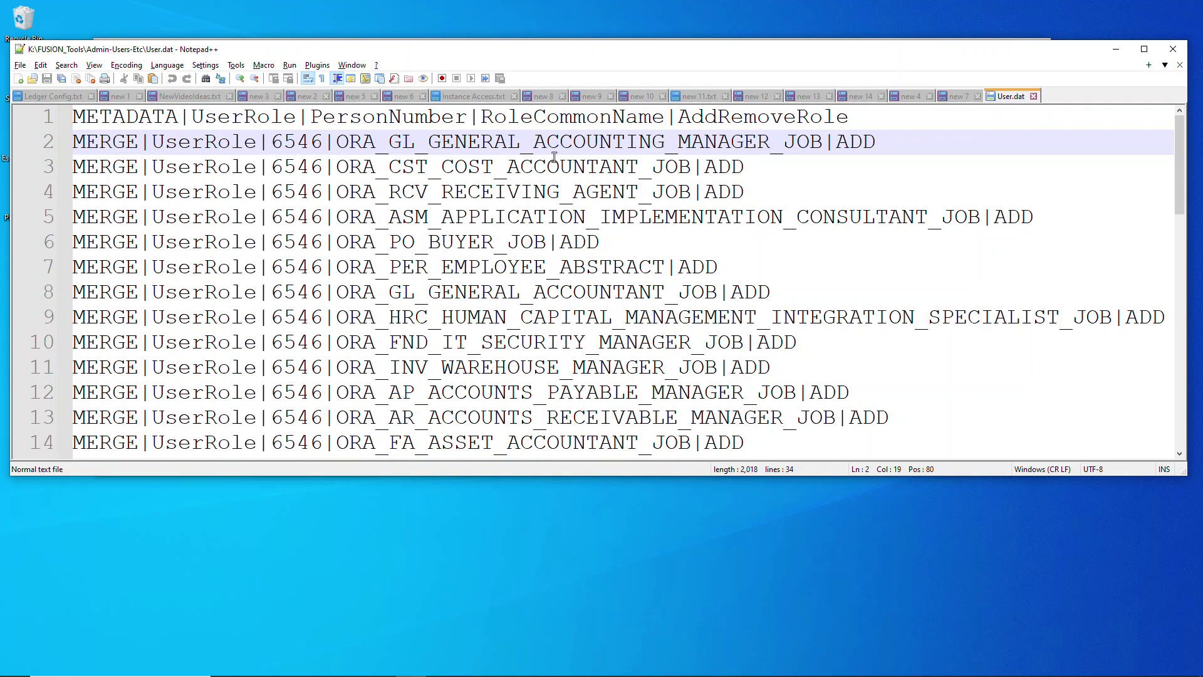
# Highlight the separator before ADD, scroll all 34 lines, and check the person number on line 34
pyautogui.moveTo(833, 147); pyautogui.dragTo(827, 147)
pyautogui.scroll(-9, 784, 213)
pyautogui.scroll(3, 748, 230)
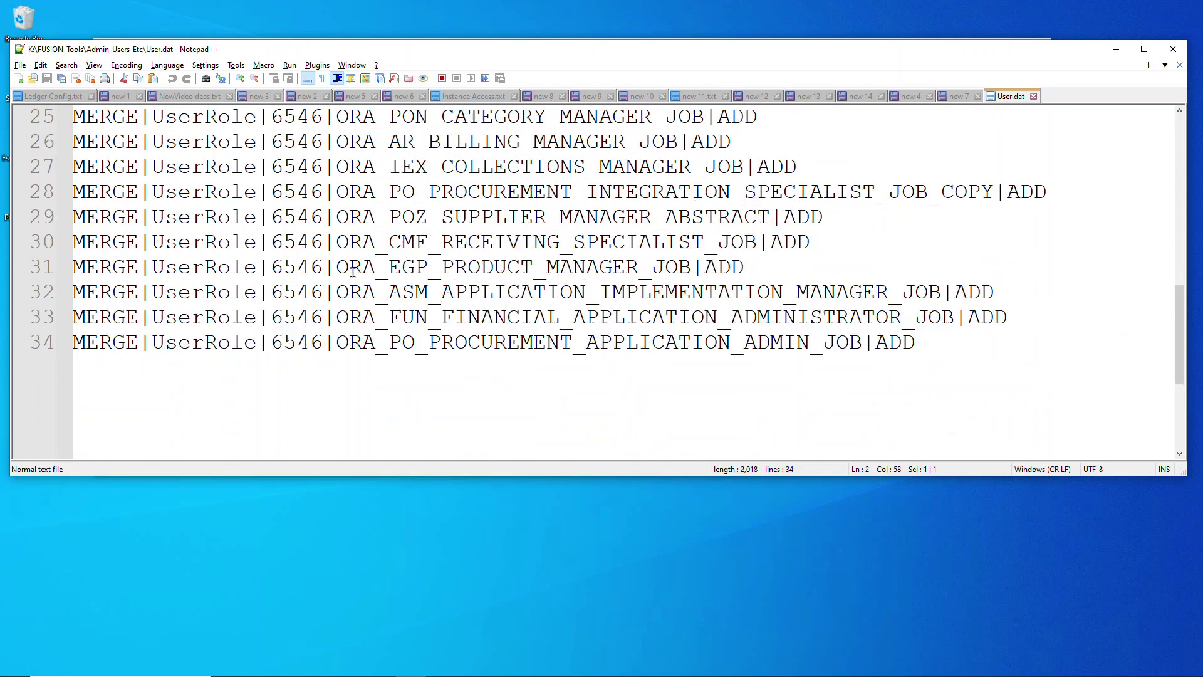
pyautogui.scroll(-4, 378, 319)
pyautogui.scroll(2, 382, 274)
pyautogui.scroll(8, 376, 163)
pyautogui.scroll(-2, 289, 176)
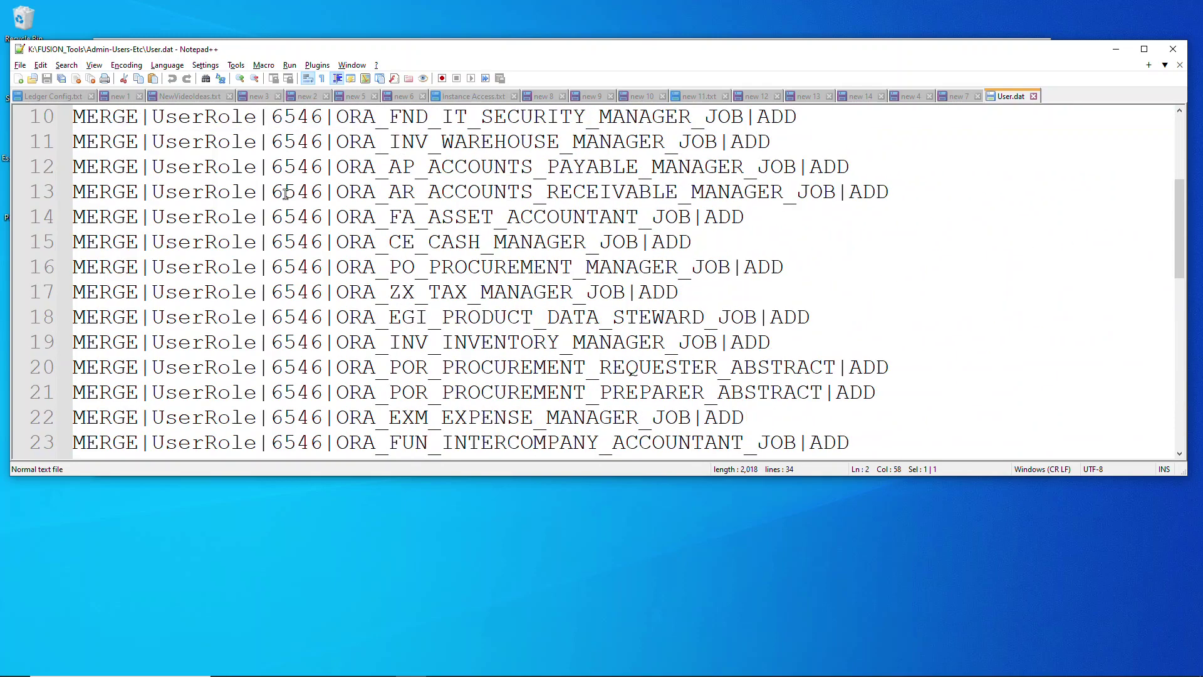
pyautogui.scroll(-4, 286, 194)
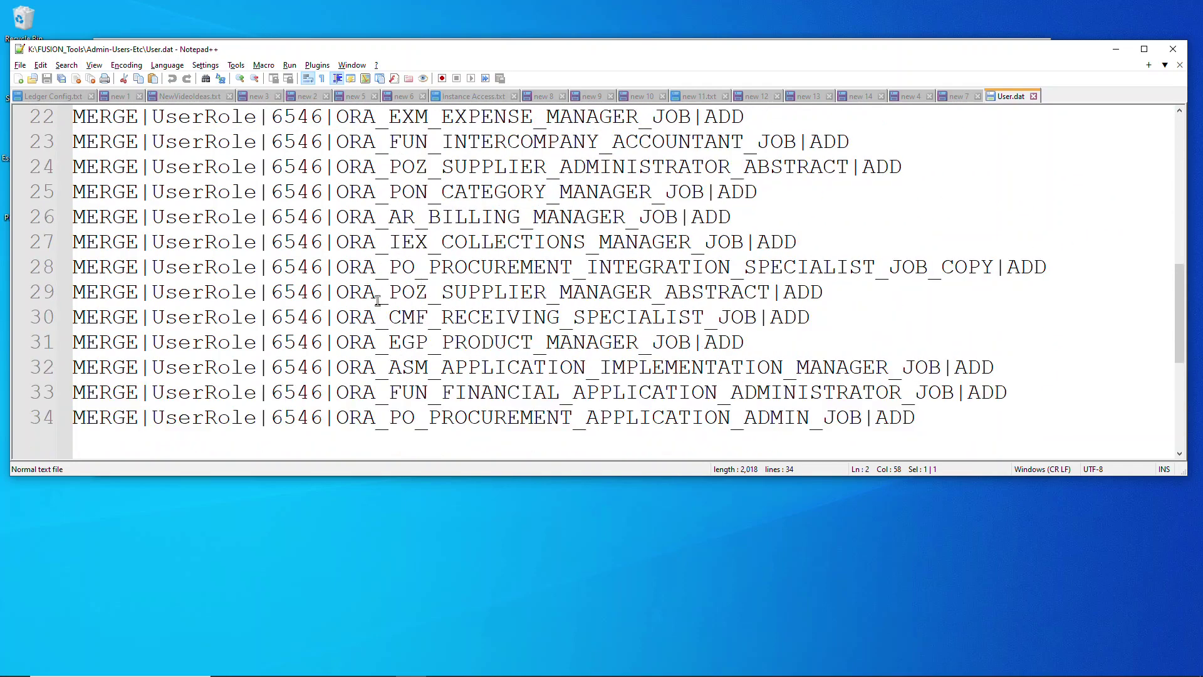
pyautogui.moveTo(322, 417); pyautogui.dragTo(270, 420)
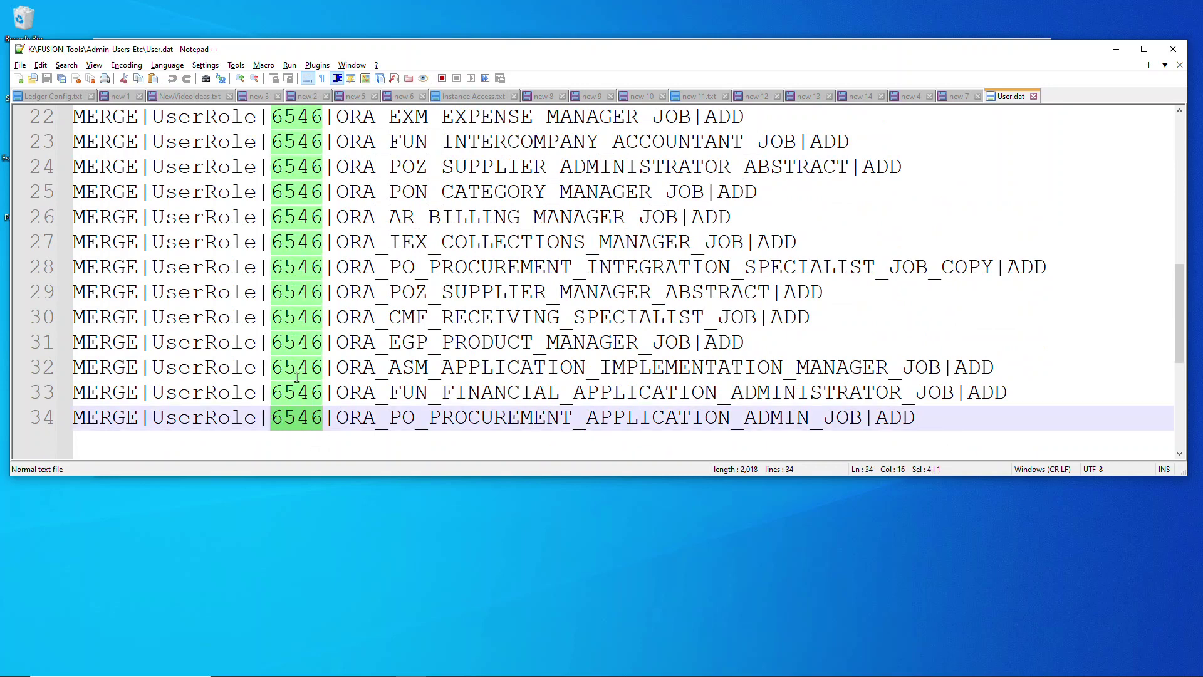
pyautogui.click(441, 415)
pyautogui.scroll(7, 908, 418)
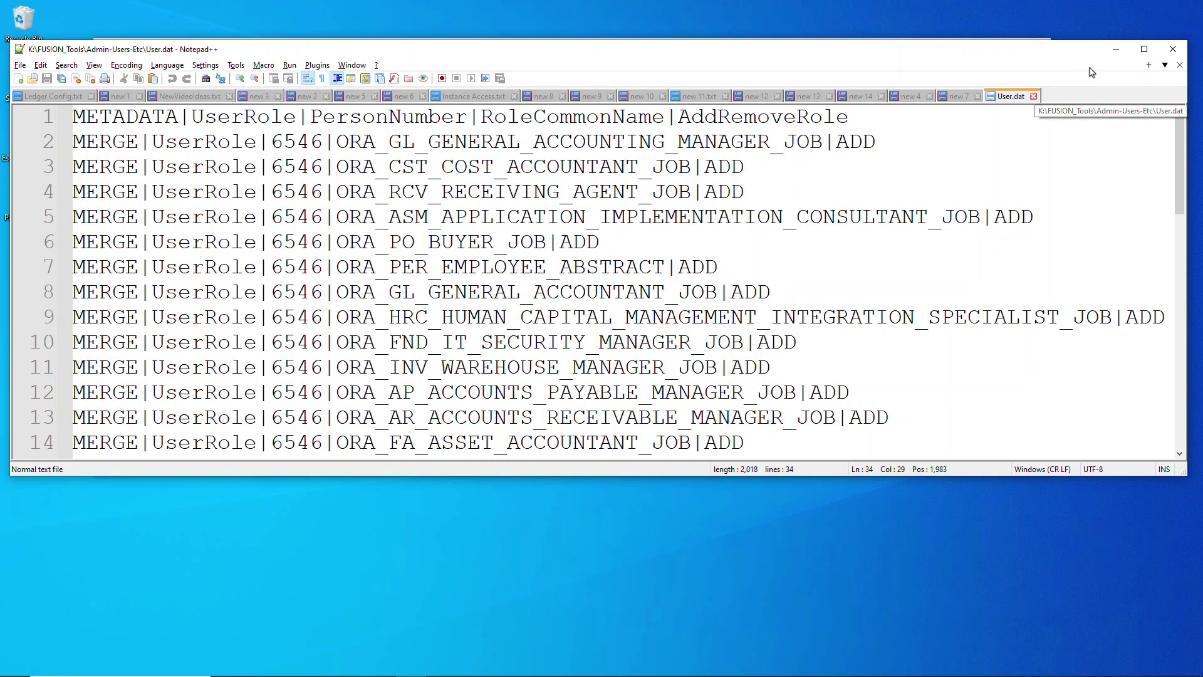
# Close Notepad++ and send User.dat to a compressed folder named User.zip in Admin-Users-Etc
pyautogui.click(1173, 49)
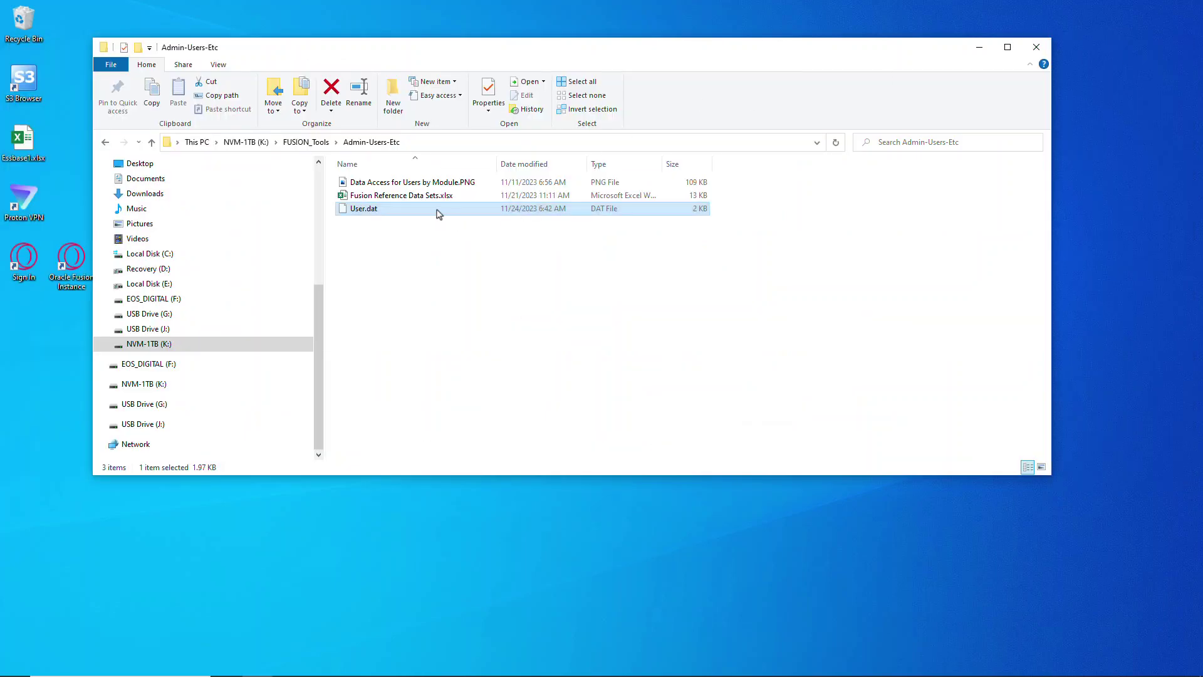
pyautogui.press('F2')
pyautogui.click(450, 247)
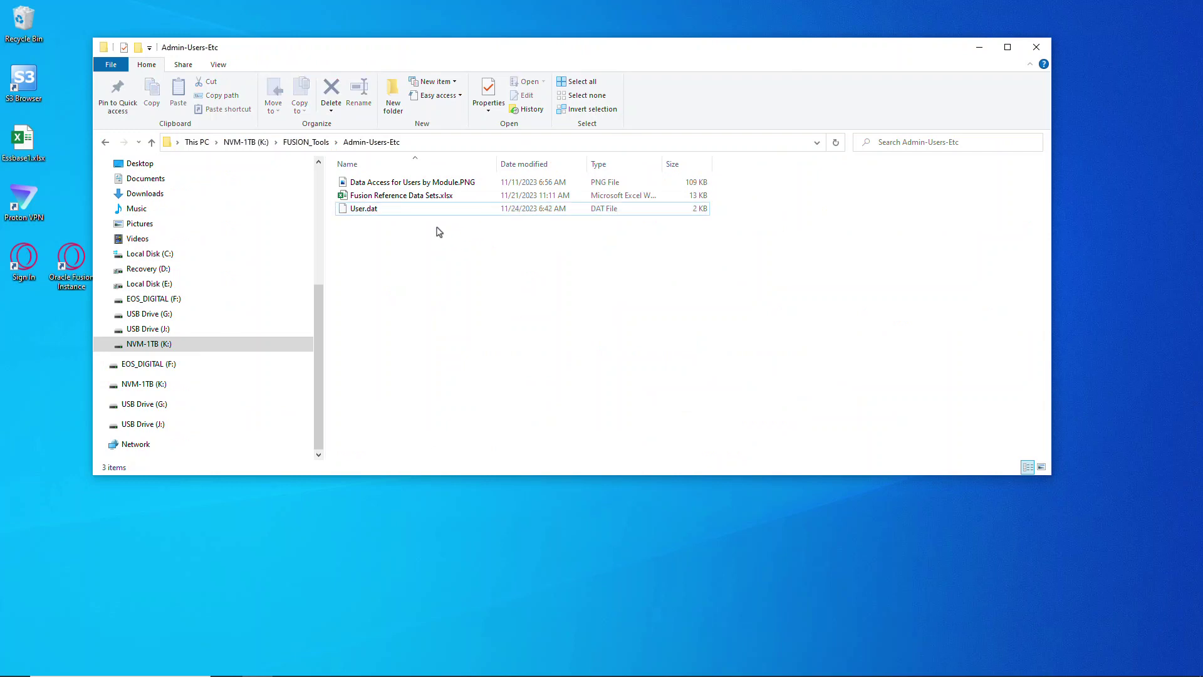
pyautogui.rightClick(442, 213)
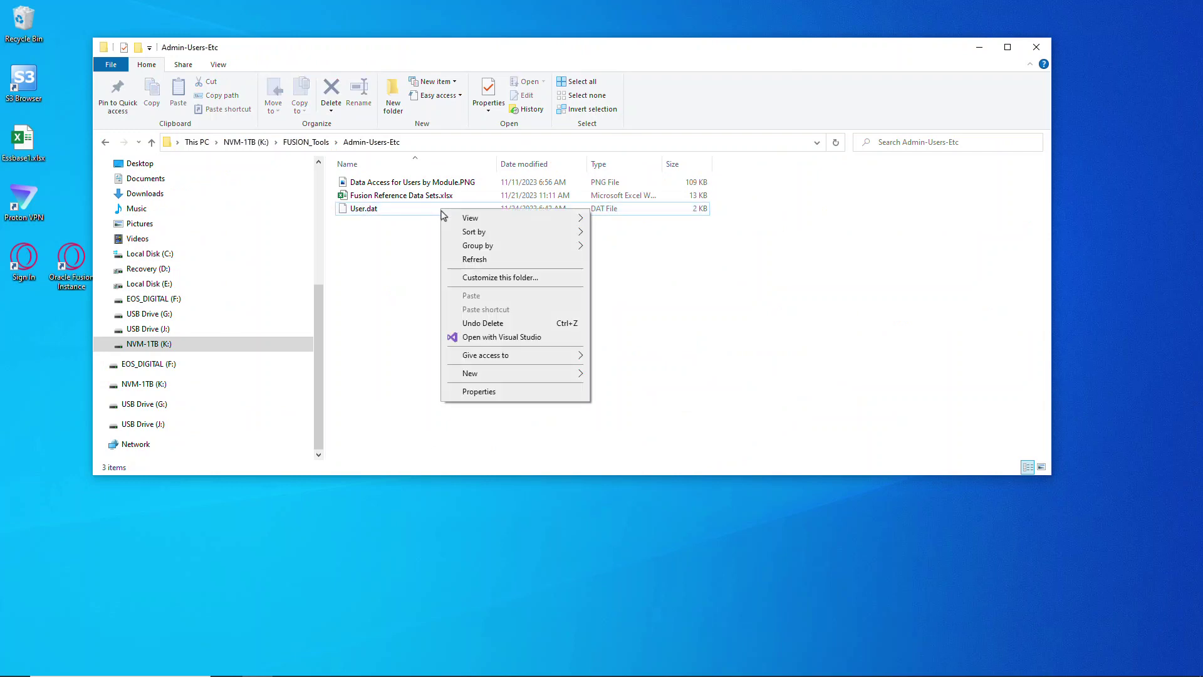
pyautogui.click(417, 212)
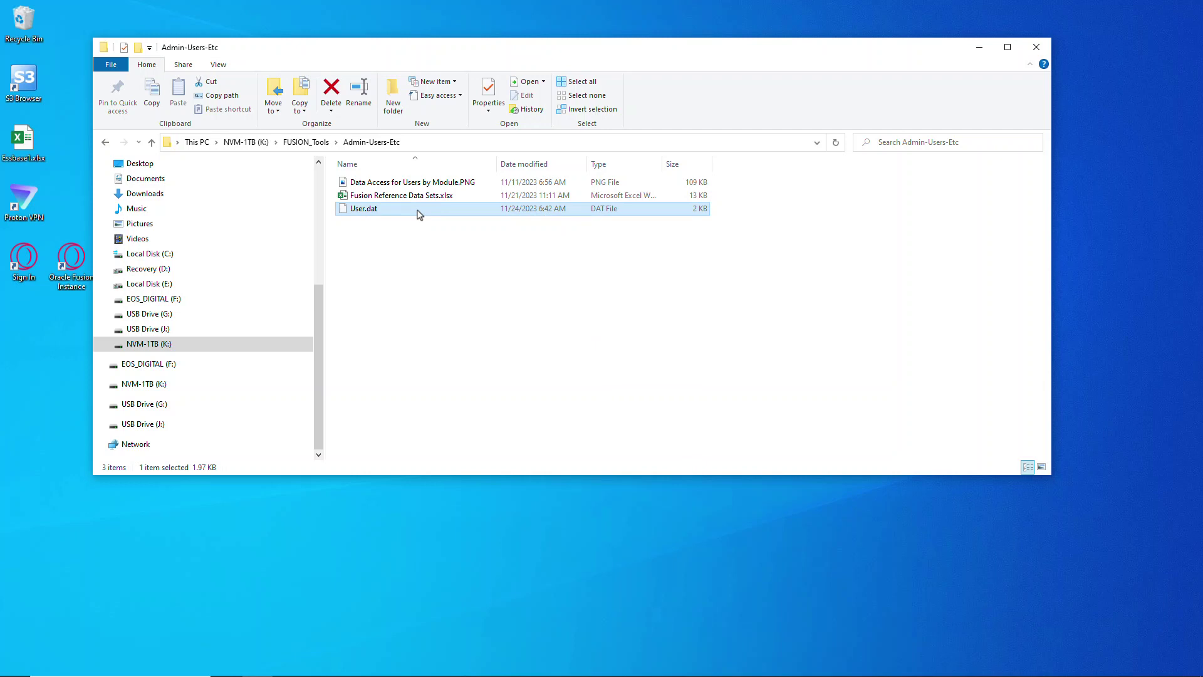
pyautogui.rightClick(418, 211)
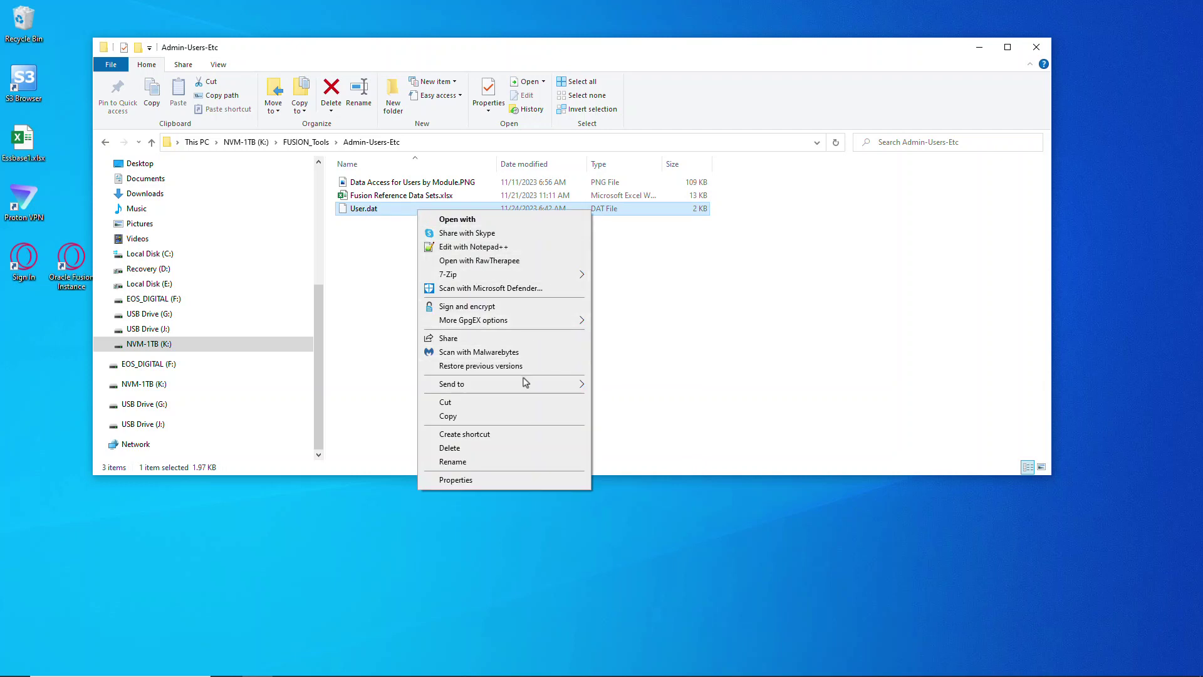
pyautogui.moveTo(532, 387)
pyautogui.click(693, 399)
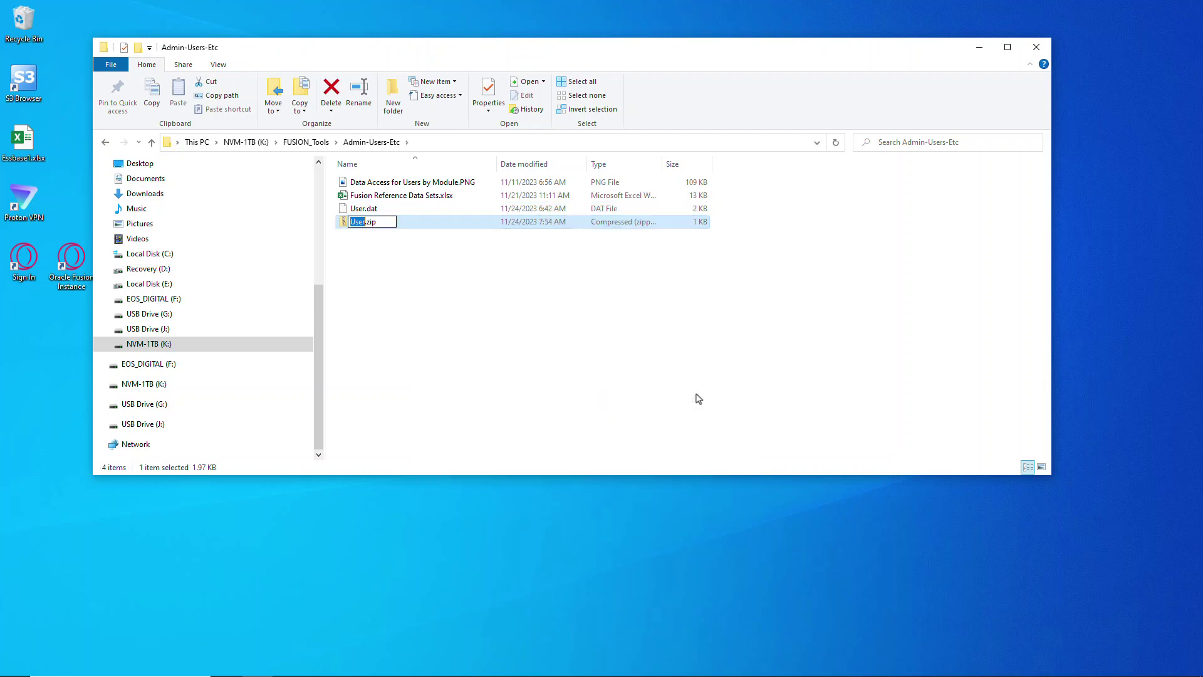
pyautogui.press('Return')
pyautogui.click(348, 235)
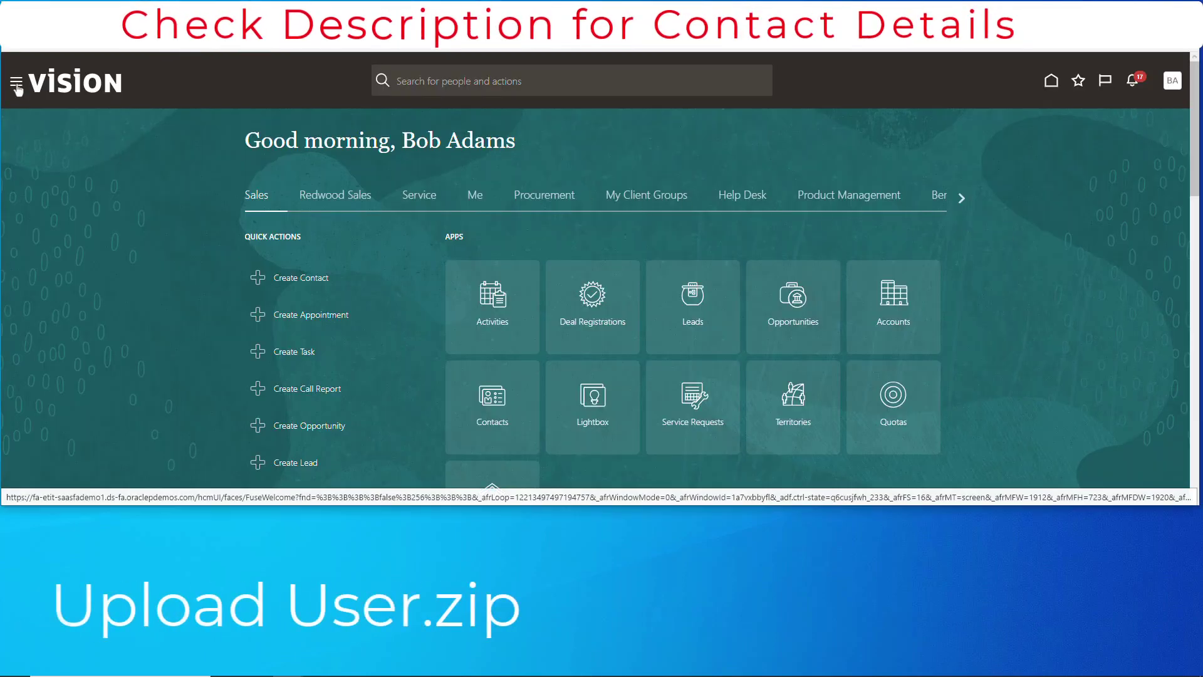
# Open the Import and Load Data task in the Data Exchange work area
pyautogui.click(17, 85)
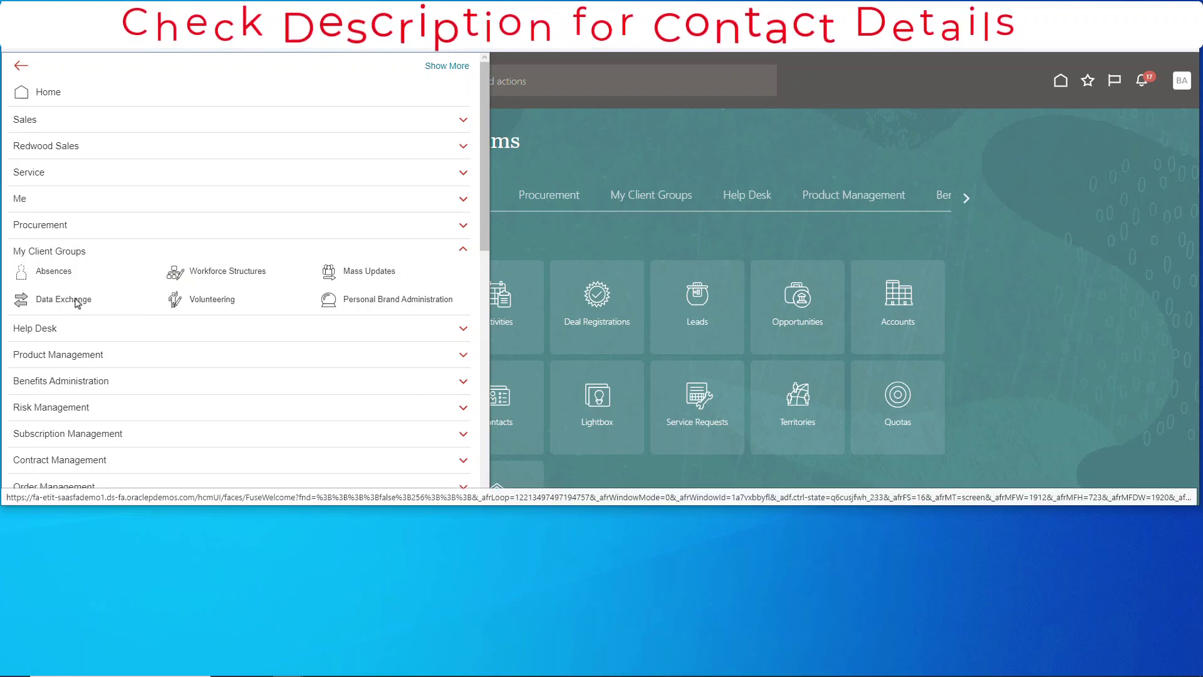
pyautogui.click(63, 299)
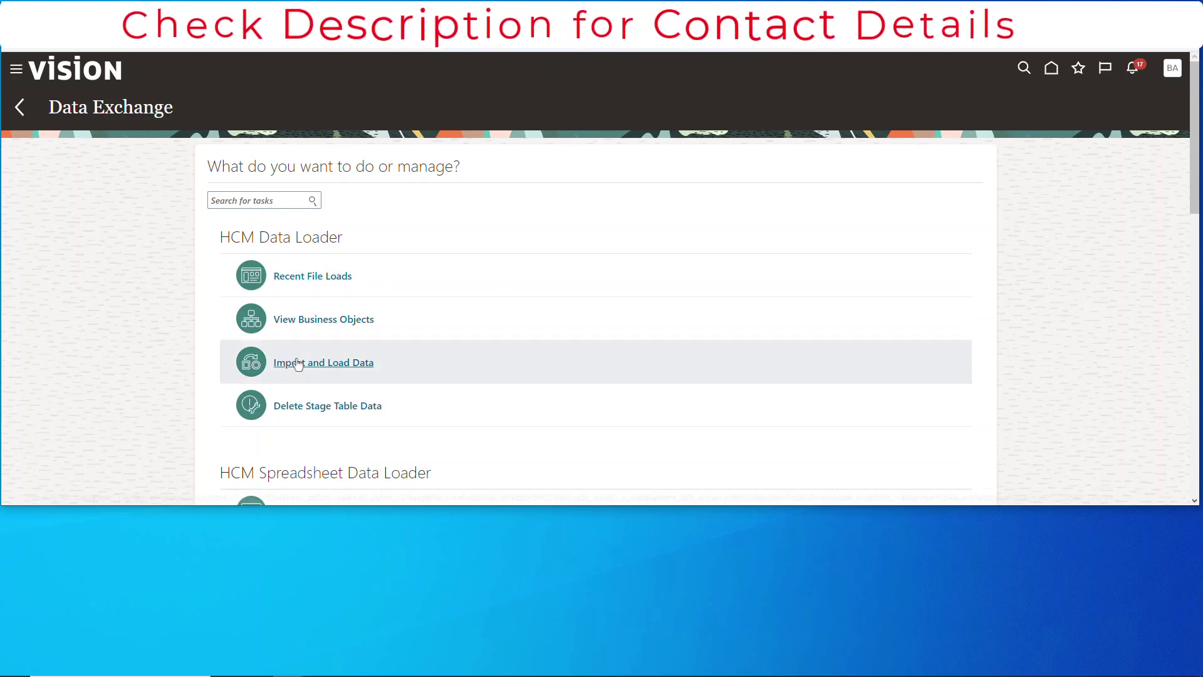
pyautogui.click(349, 361)
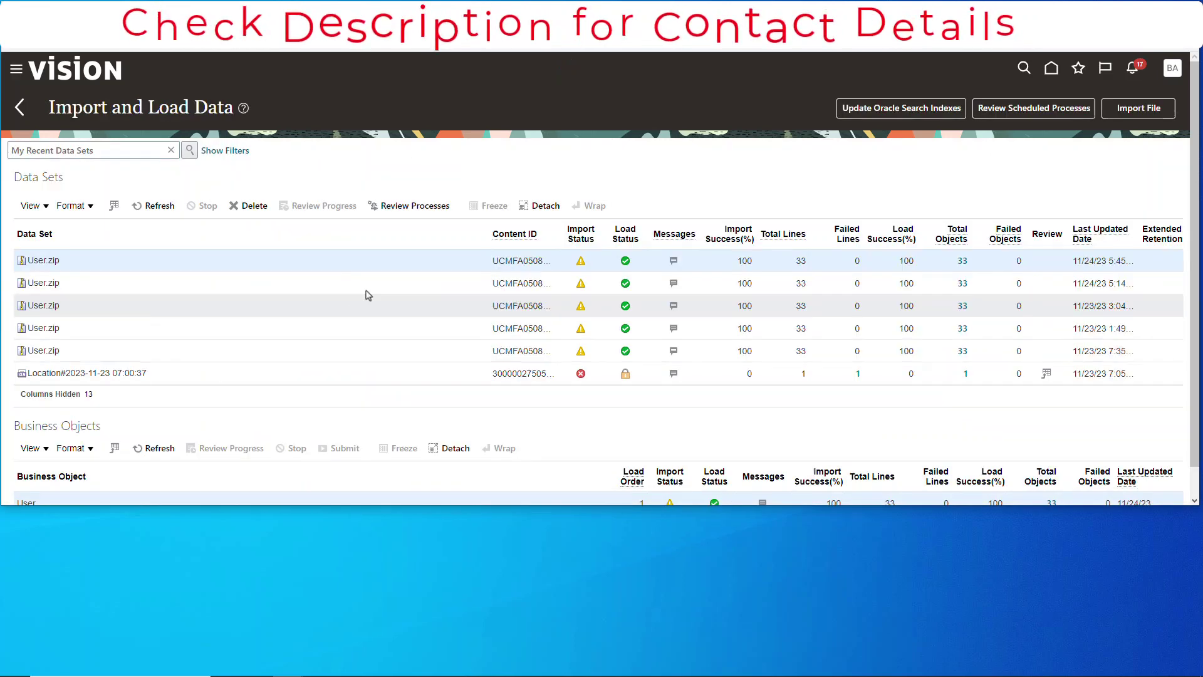
# Import User.zip as the new data file for loading
pyautogui.click(1137, 107)
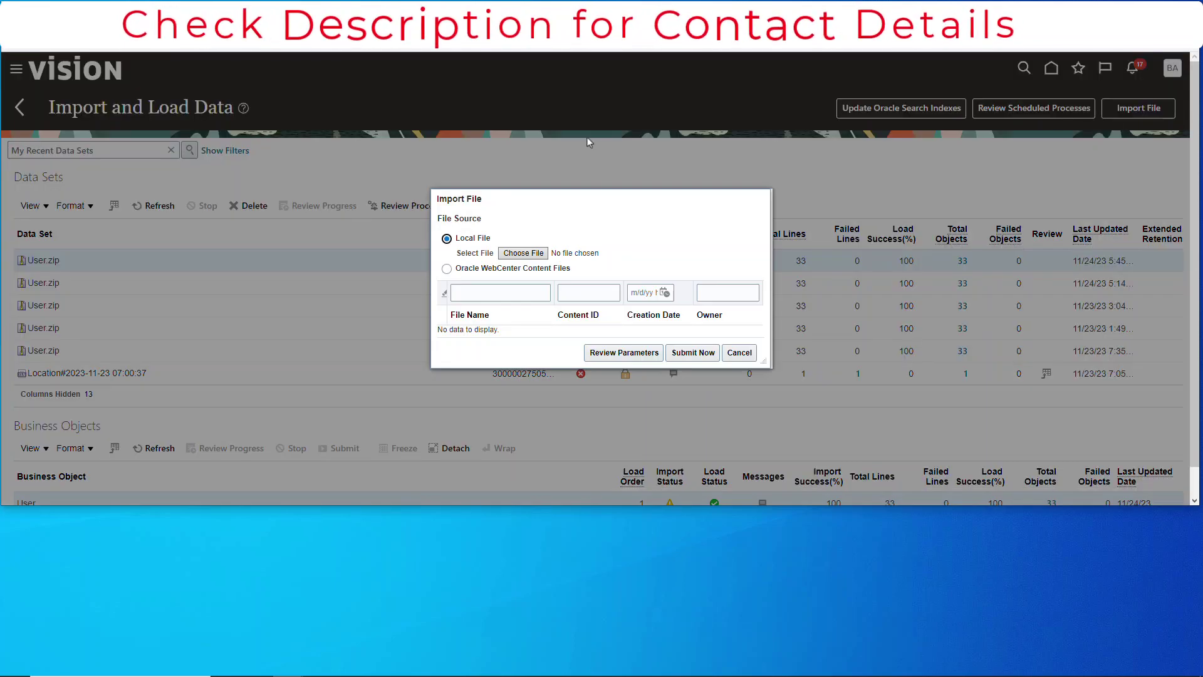
pyautogui.click(523, 252)
pyautogui.click(143, 131)
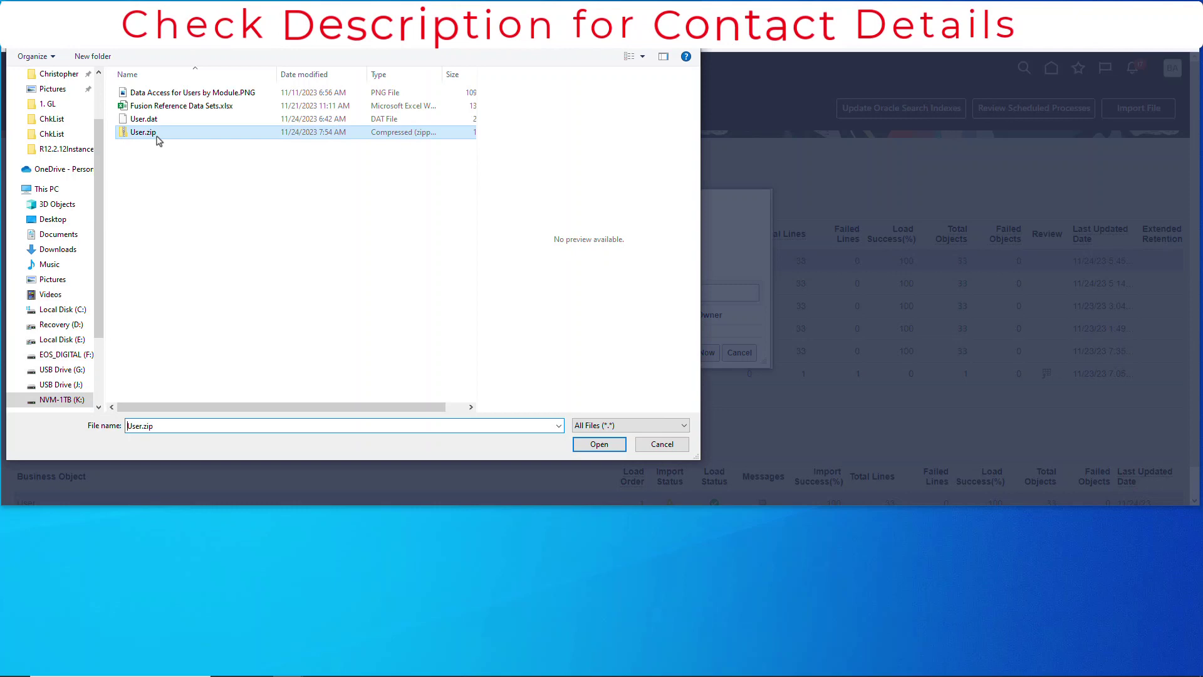
pyautogui.click(599, 443)
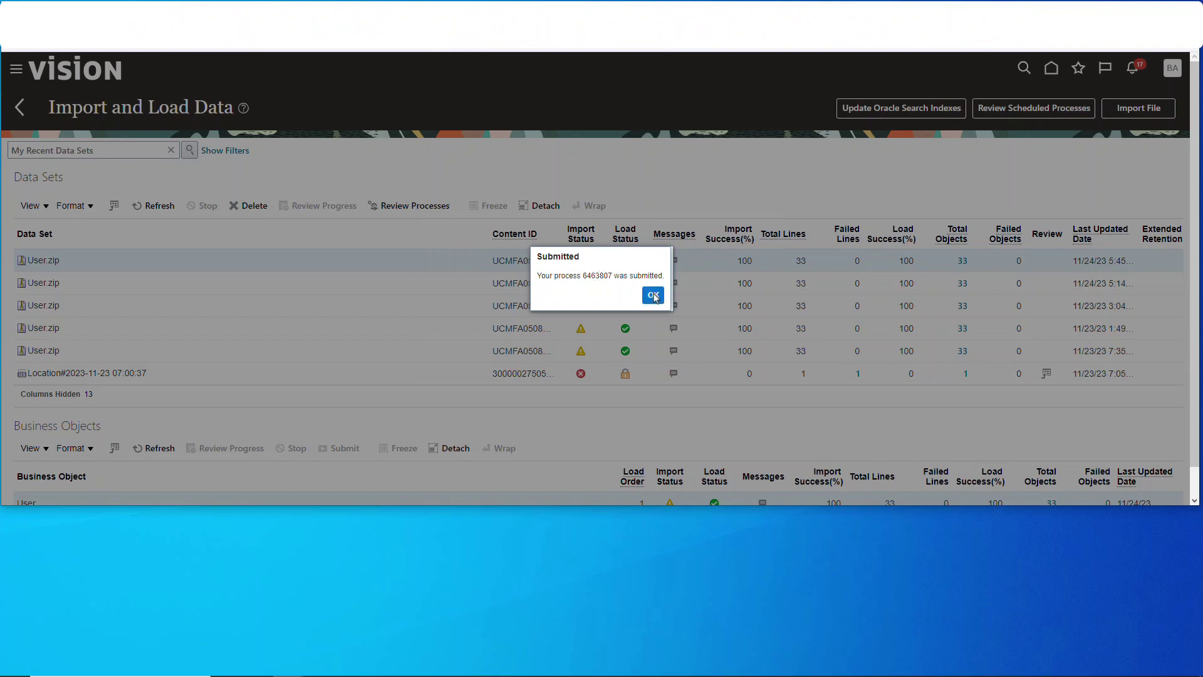
# Dismiss the Submitted message and refresh Data Sets until User.zip shows 33 objects loaded at 100%
pyautogui.click(653, 295)
pyautogui.click(158, 210)
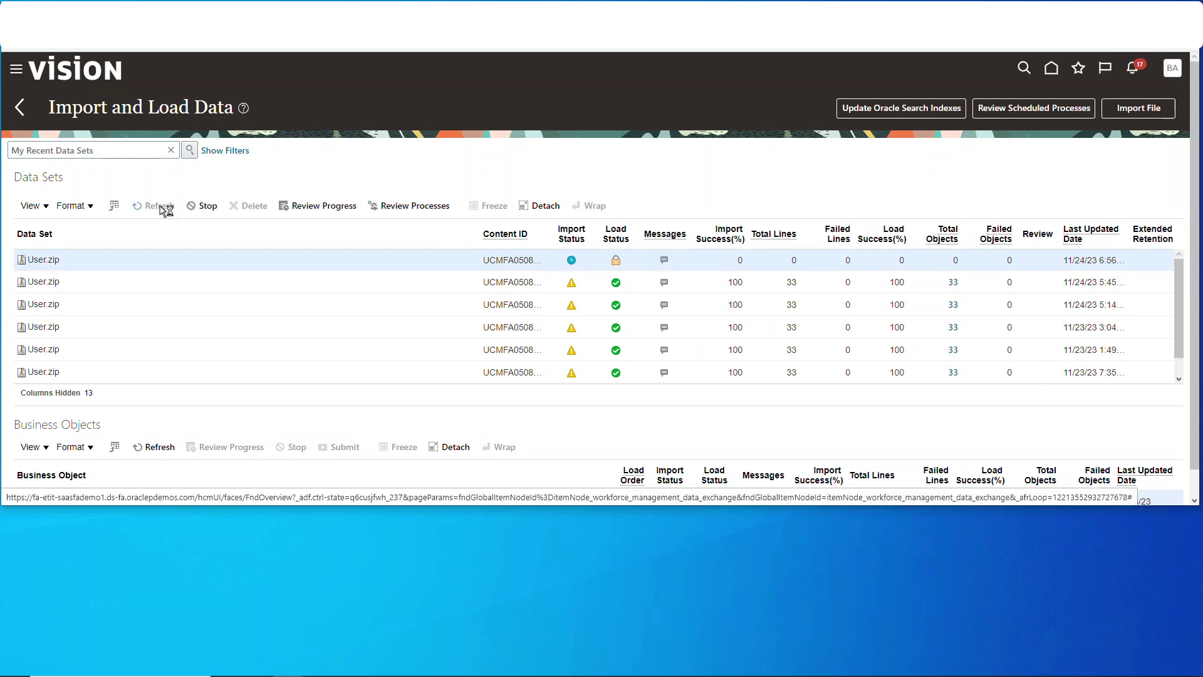
pyautogui.click(162, 207)
pyautogui.click(166, 210)
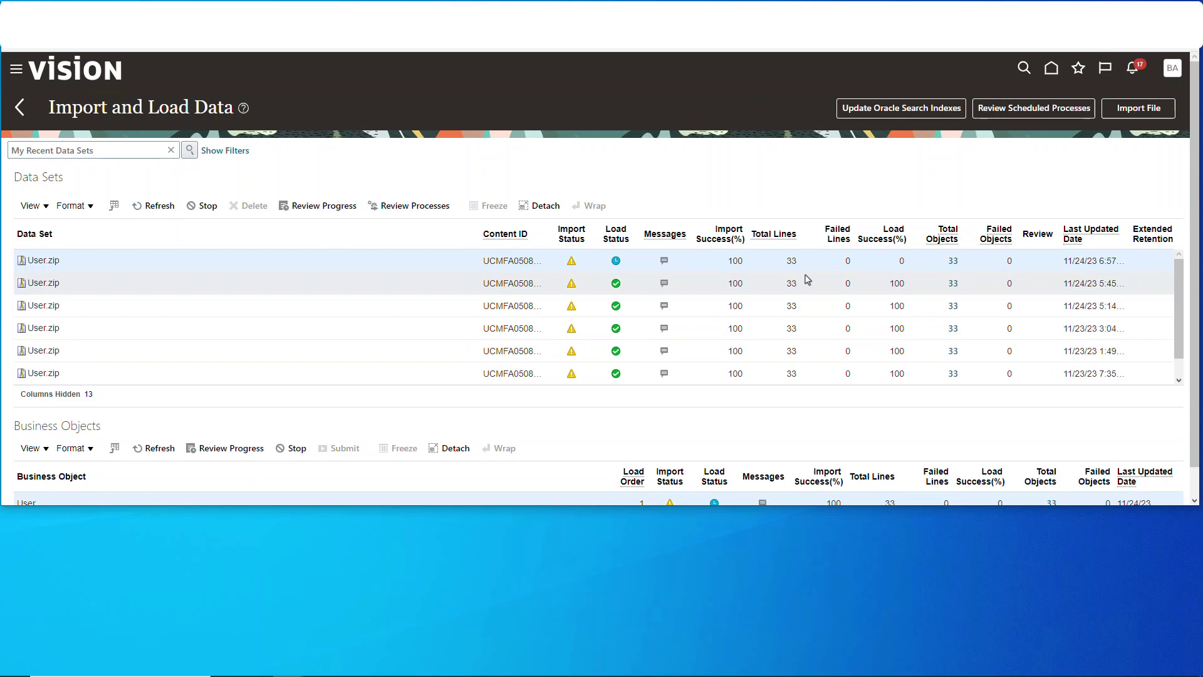
pyautogui.click(159, 206)
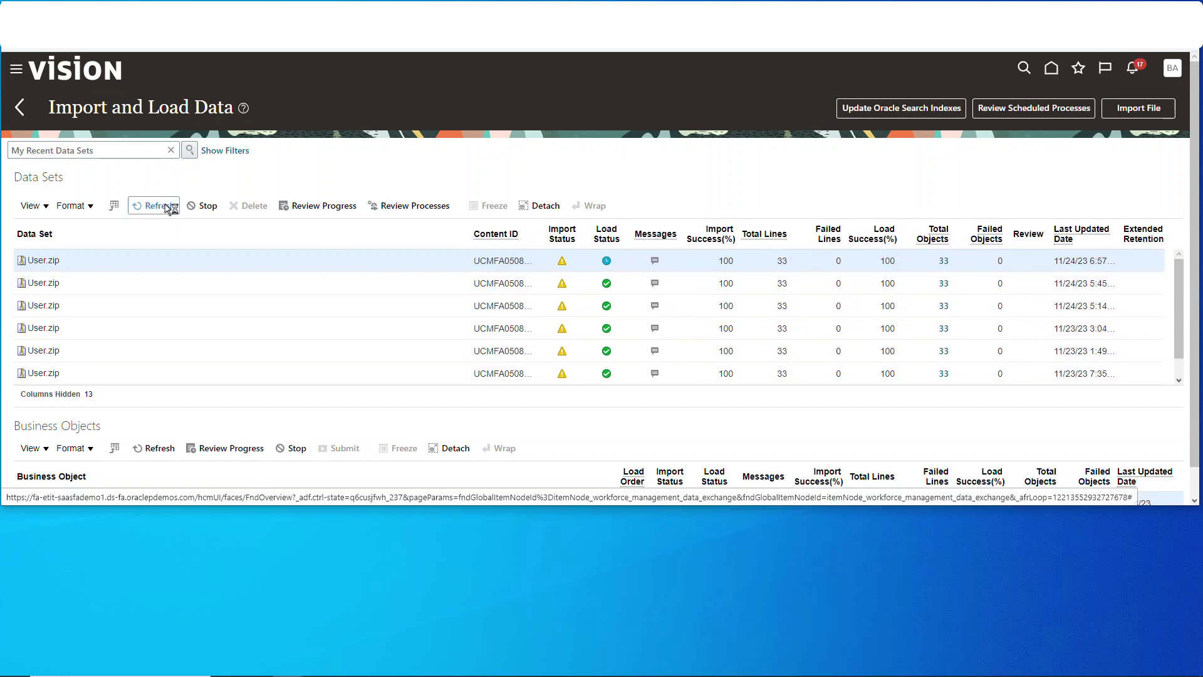
pyautogui.click(162, 209)
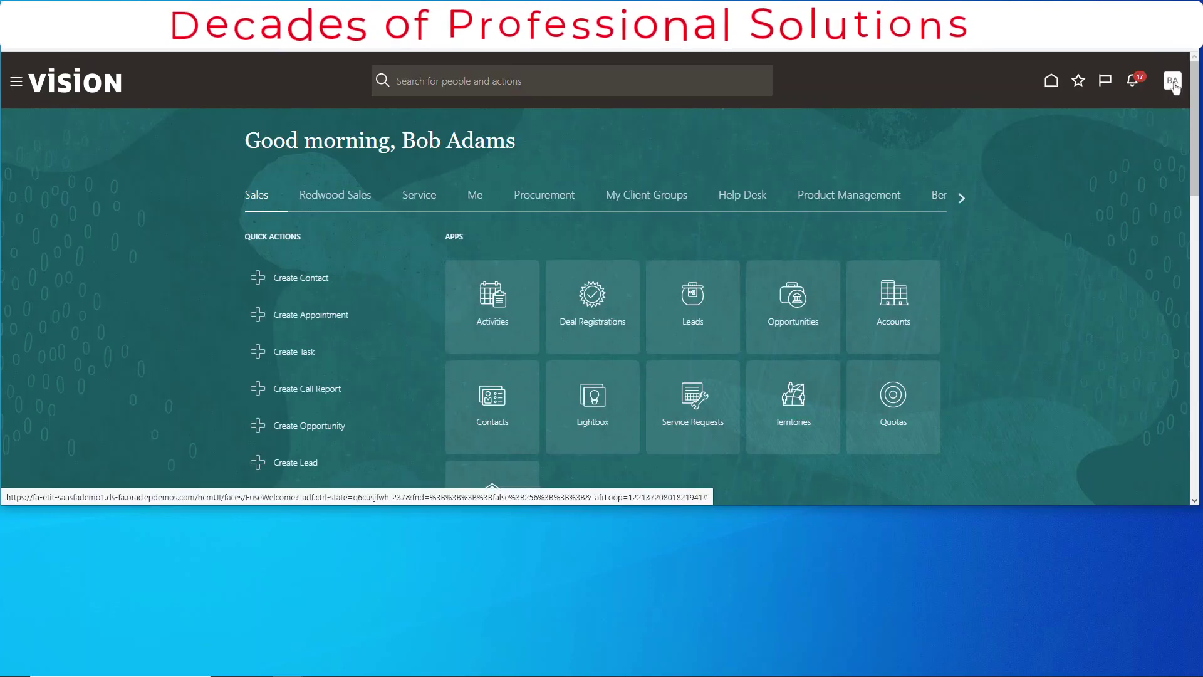
# Return to Setup and Maintenance and show all tasks
pyautogui.click(1173, 82)
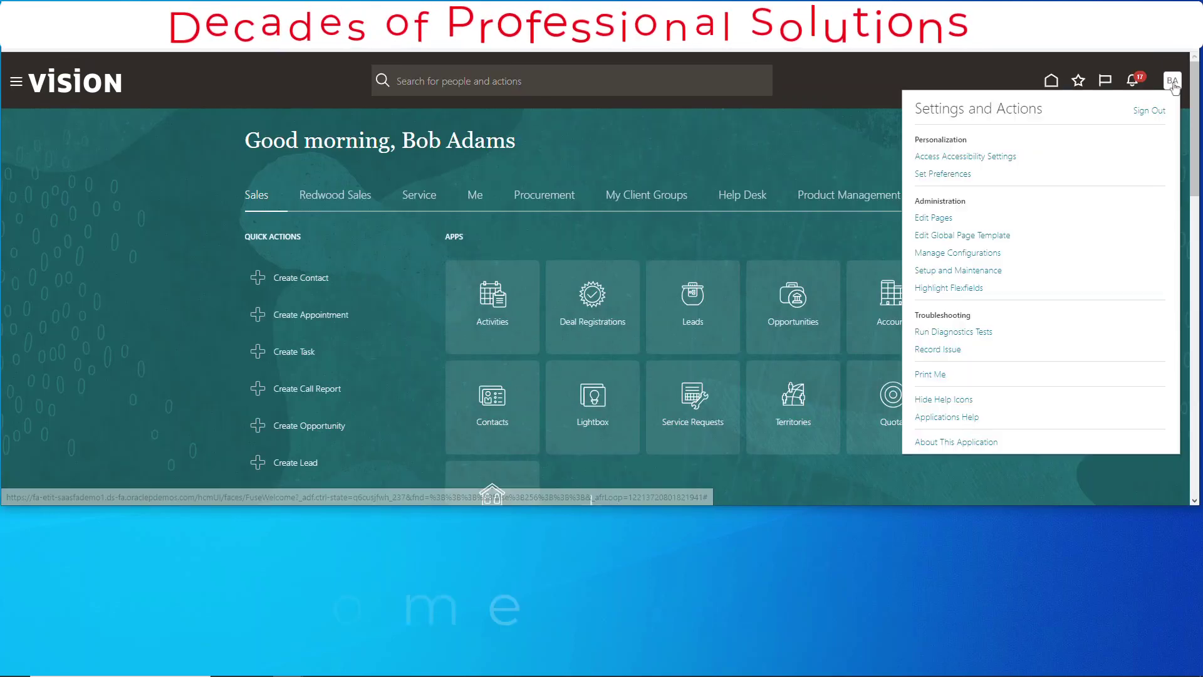
pyautogui.click(957, 269)
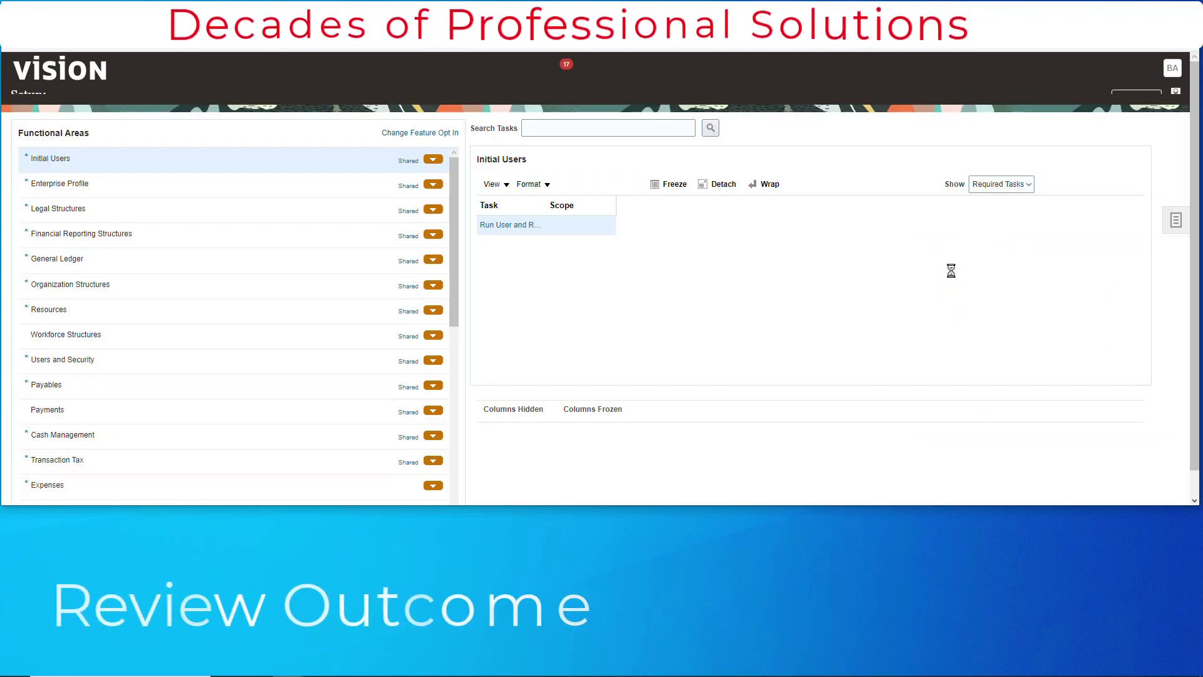
pyautogui.click(597, 145)
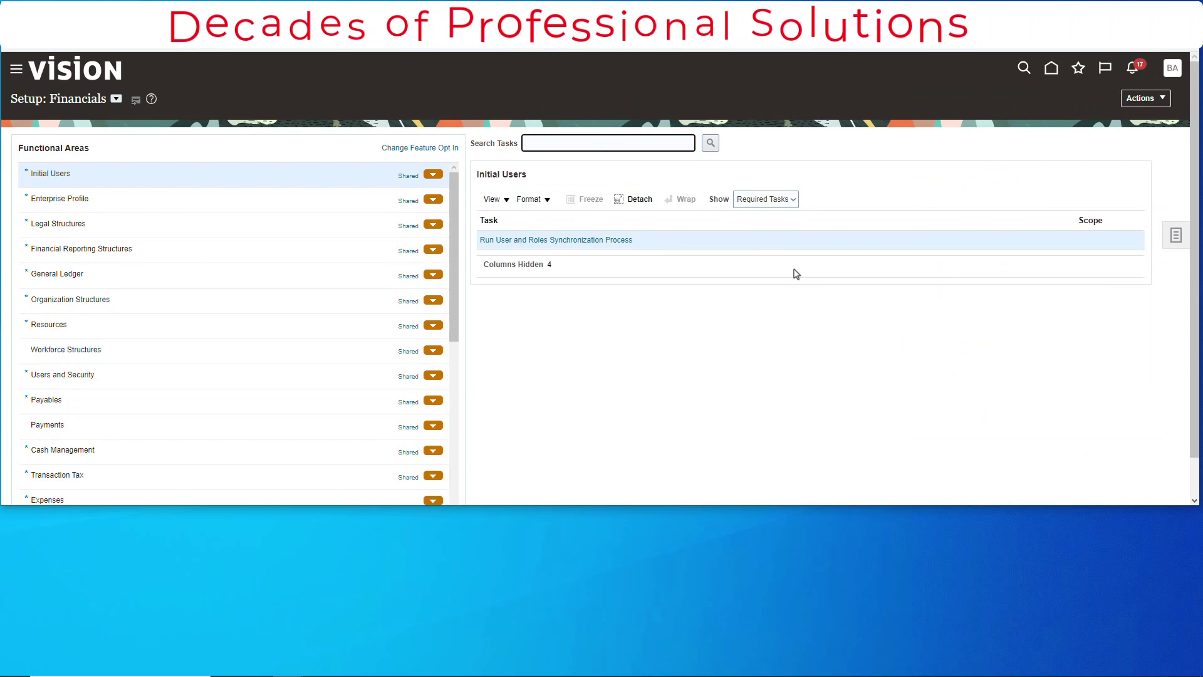
pyautogui.click(765, 199)
pyautogui.click(774, 216)
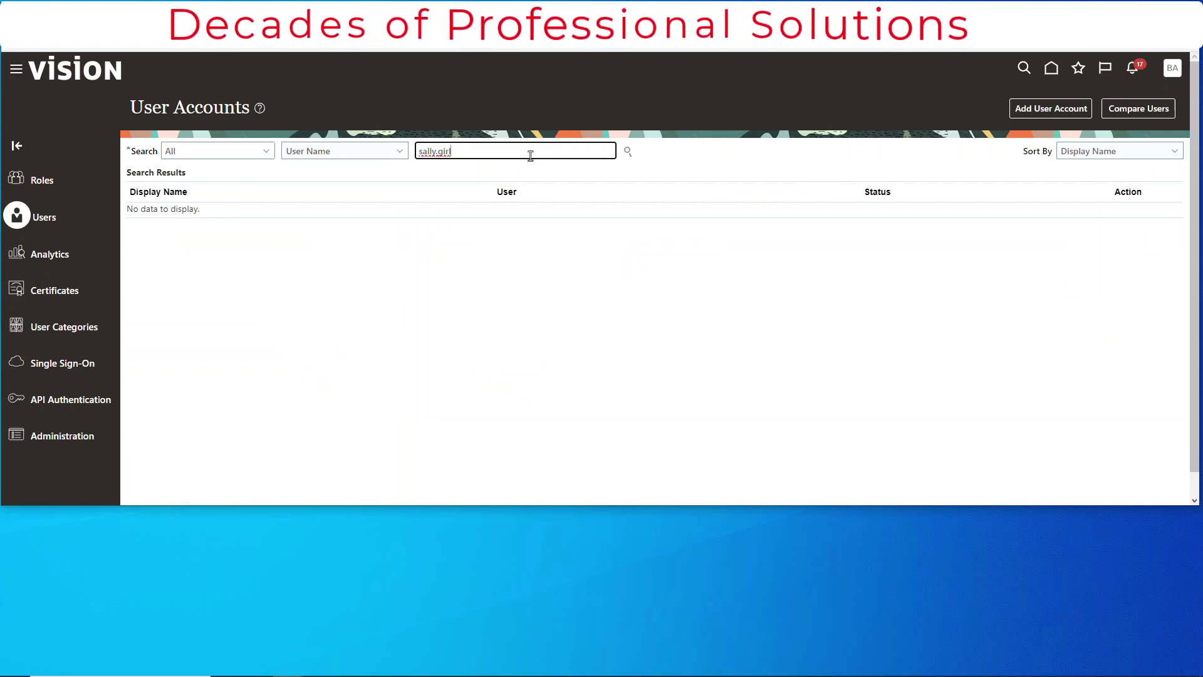
# Search for the user's account, confirm its Roles list is still empty, and close it
pyautogui.click(627, 151)
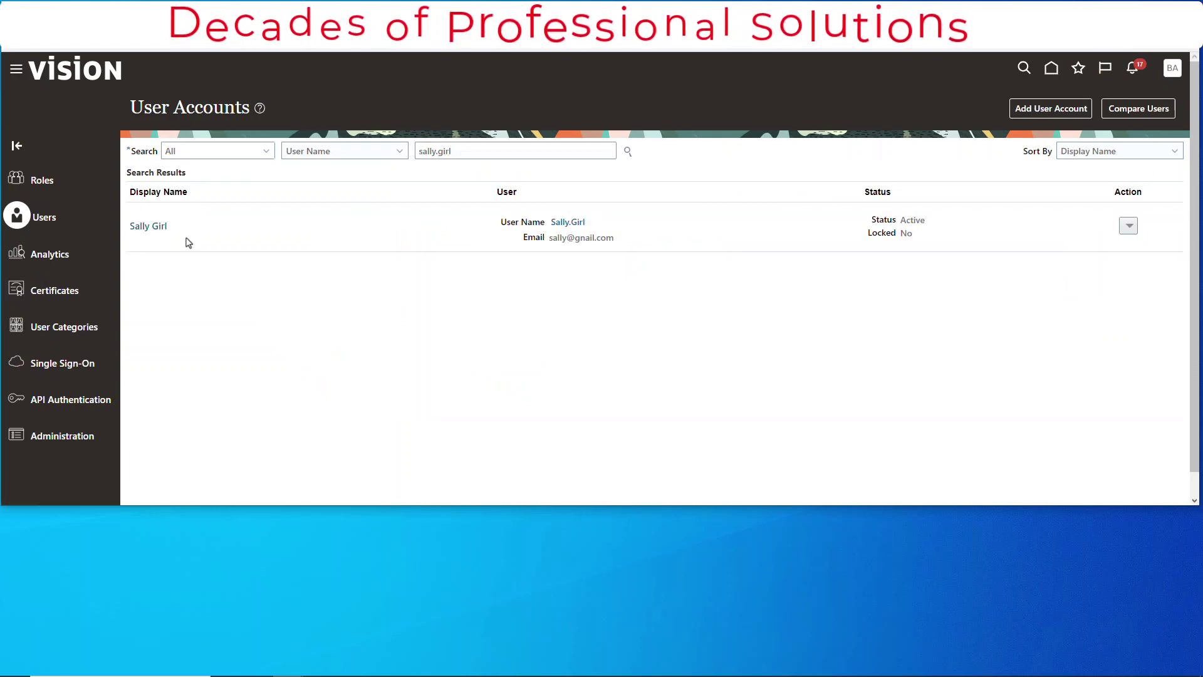
pyautogui.click(153, 227)
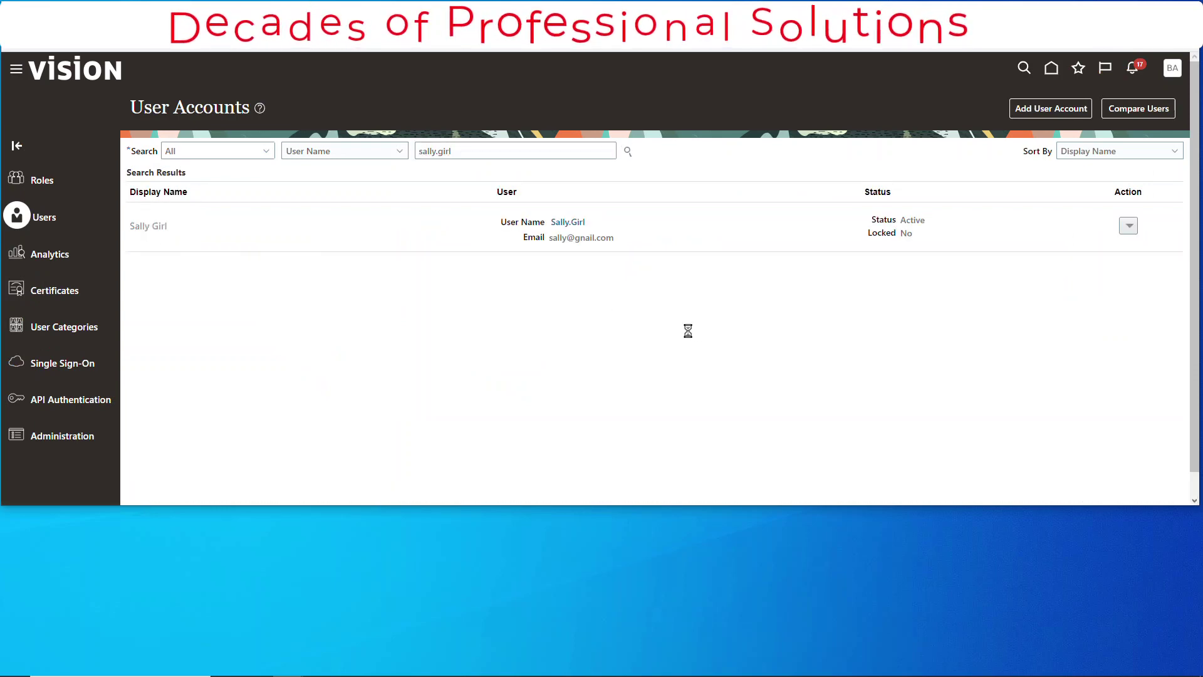
pyautogui.scroll(-1, 698, 349)
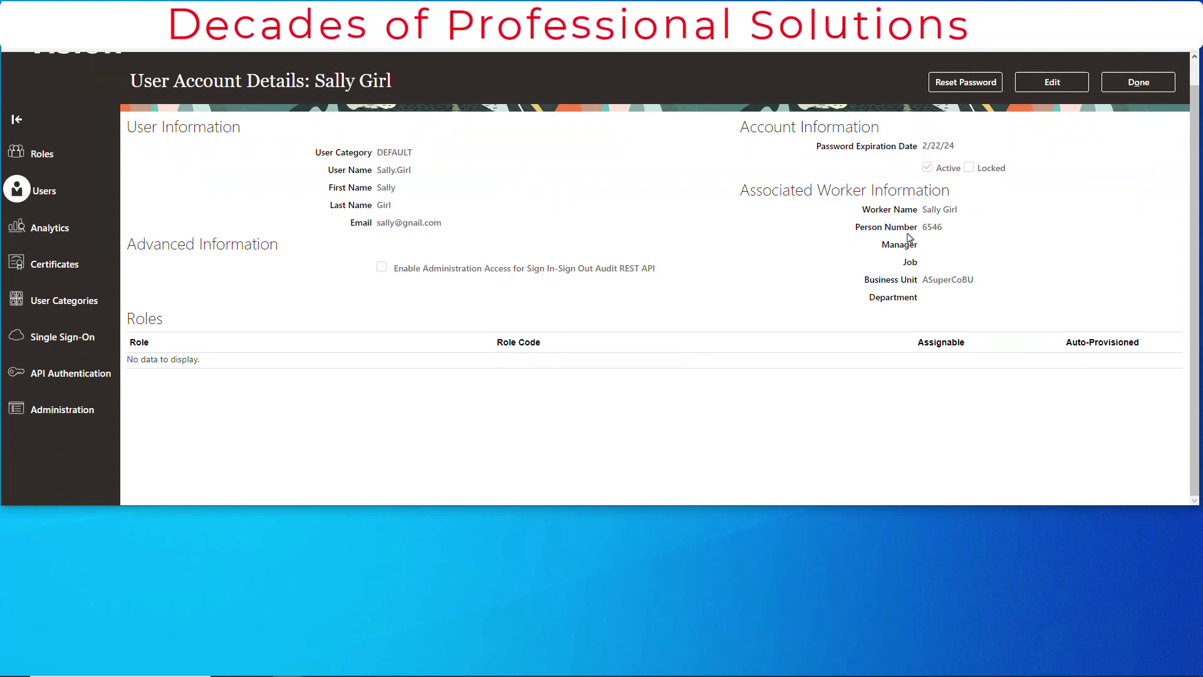
pyautogui.scroll(1, 512, 392)
pyautogui.click(1159, 117)
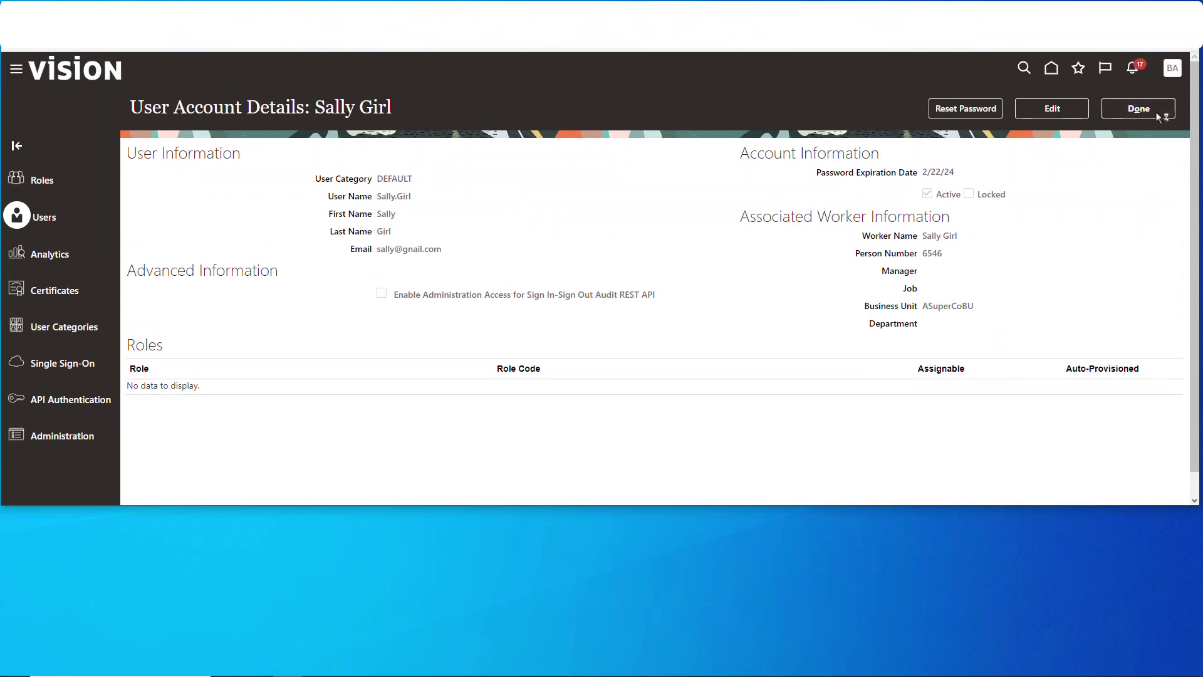
# From Setup and Maintenance, search tasks for 'manage users'
pyautogui.click(1167, 74)
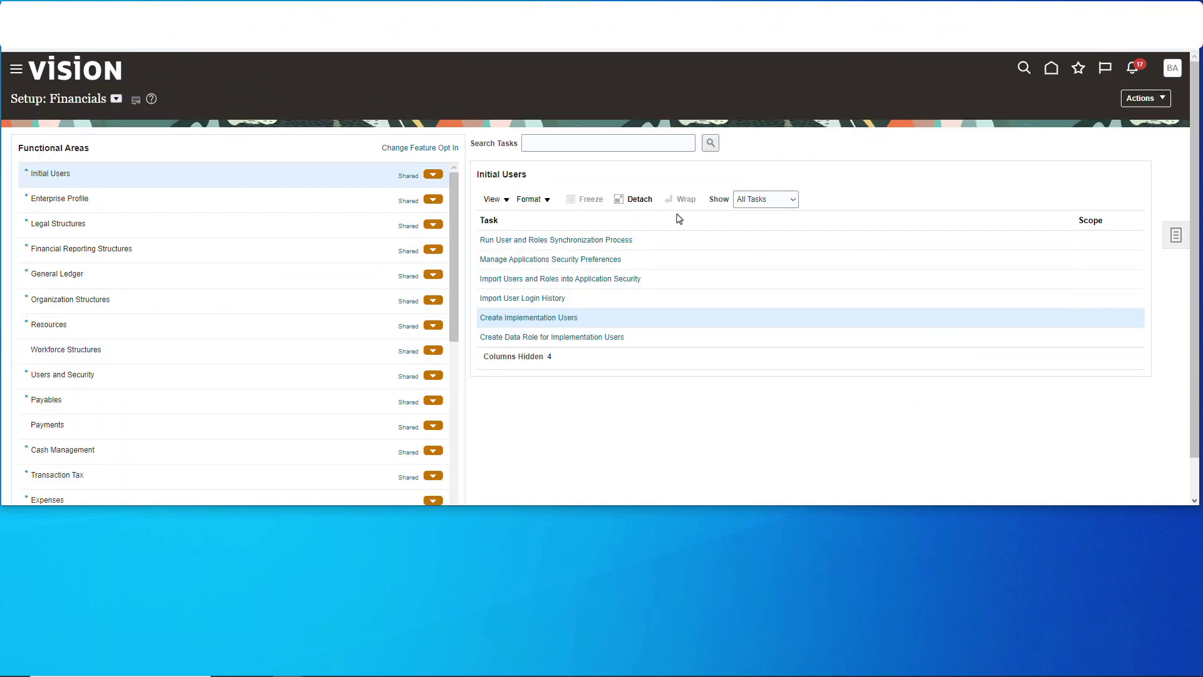
pyautogui.click(649, 144)
pyautogui.write('manage users')
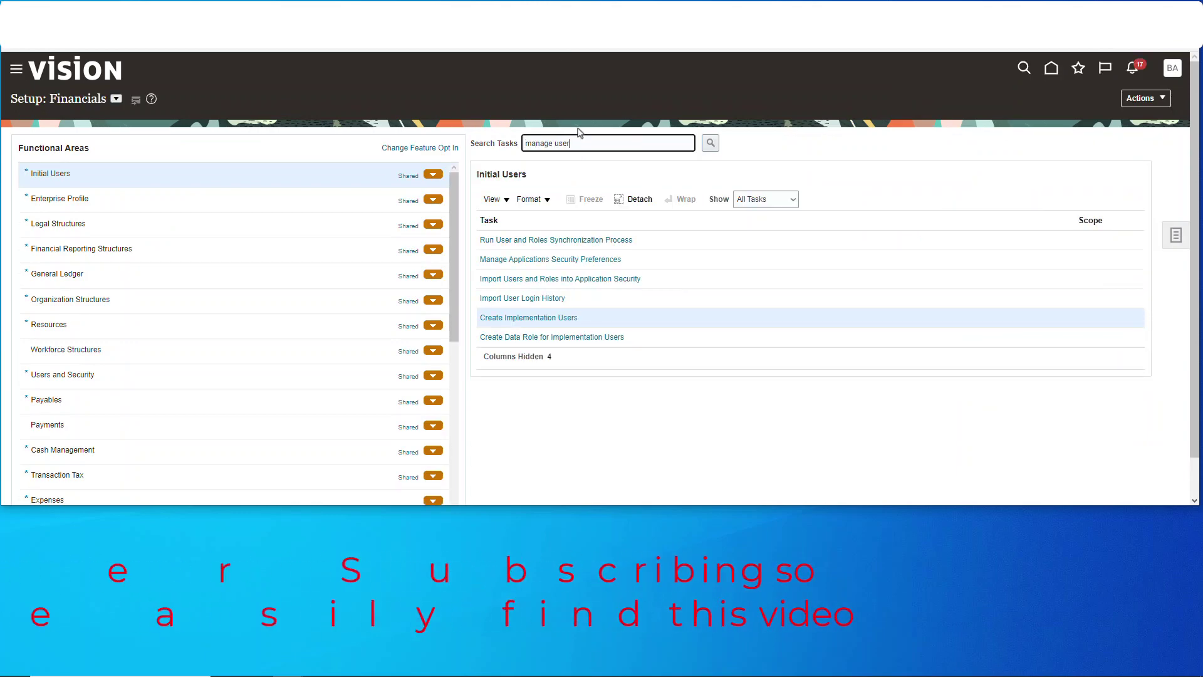
pyautogui.click(711, 144)
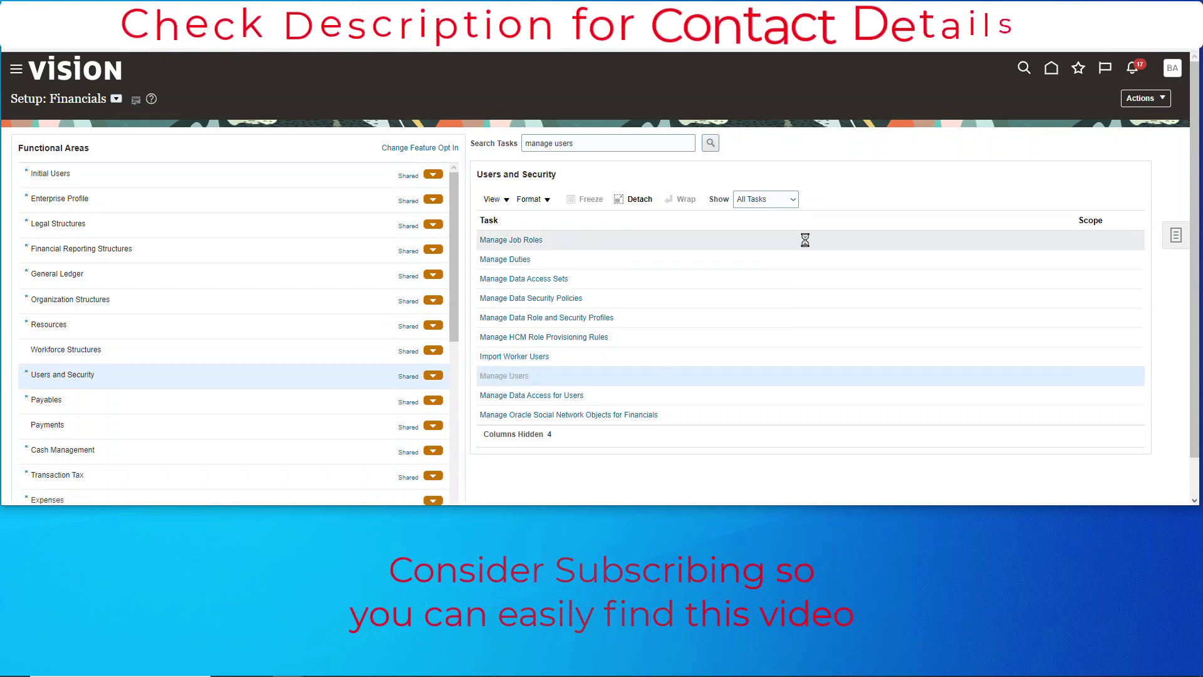
# Search Manage Users for the person by name keyword and open their user record
pyautogui.write('g')
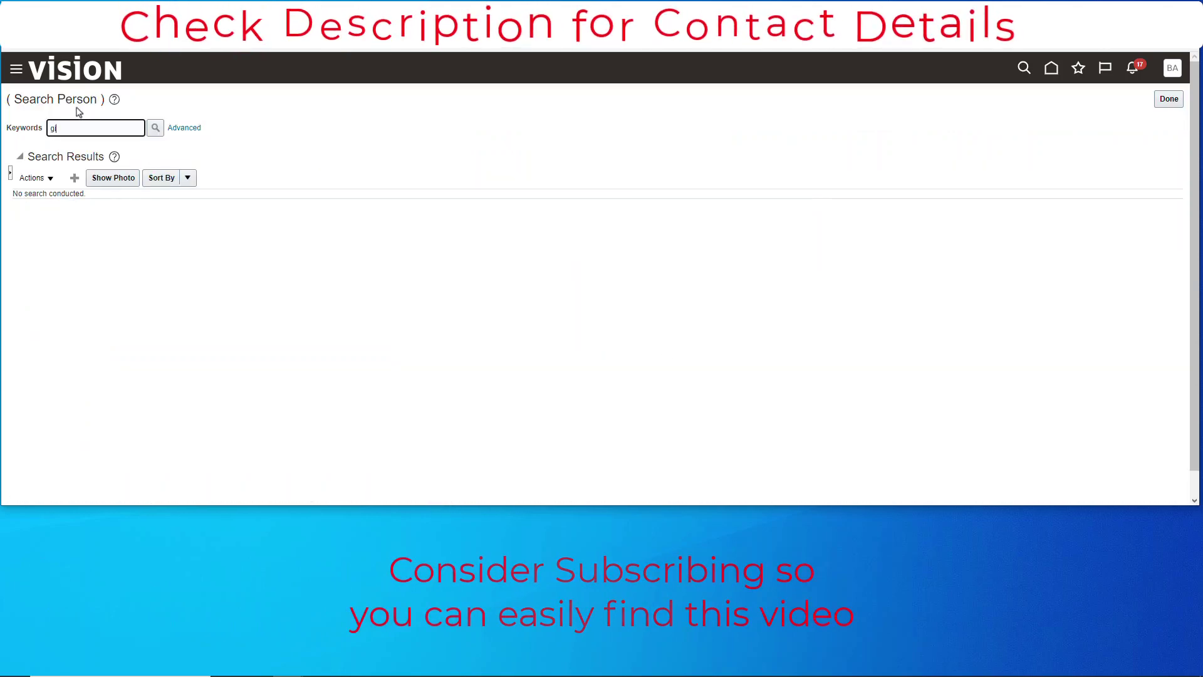
pyautogui.write('irl')
pyautogui.click(154, 128)
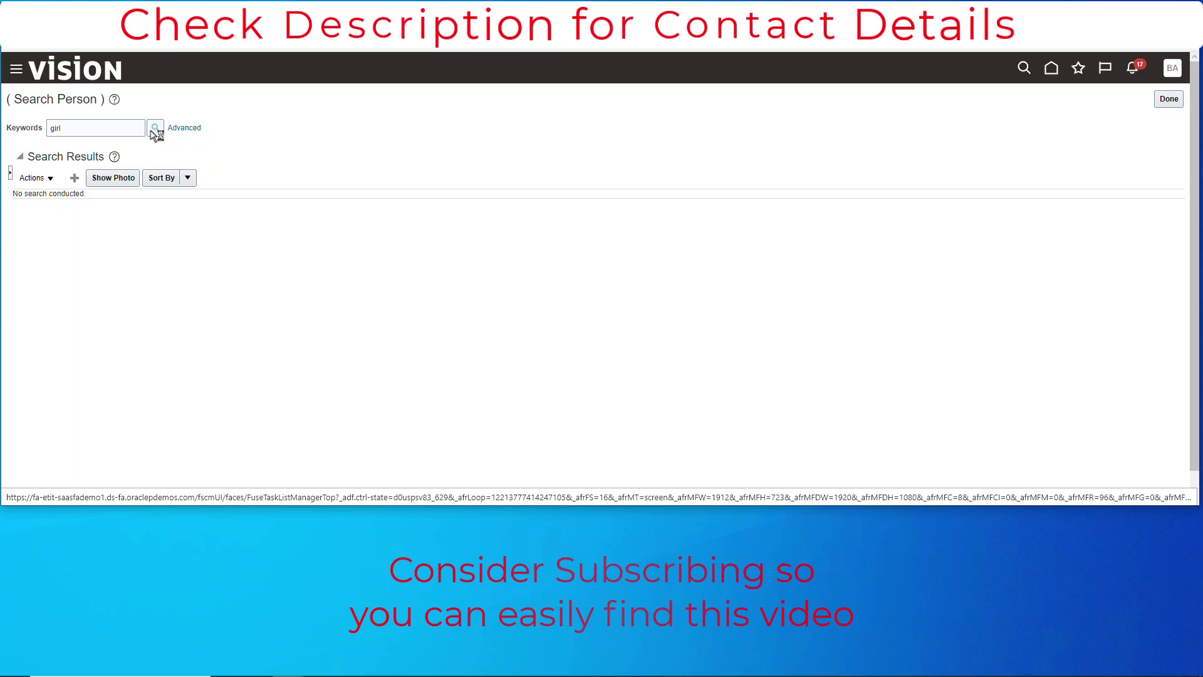
pyautogui.click(257, 238)
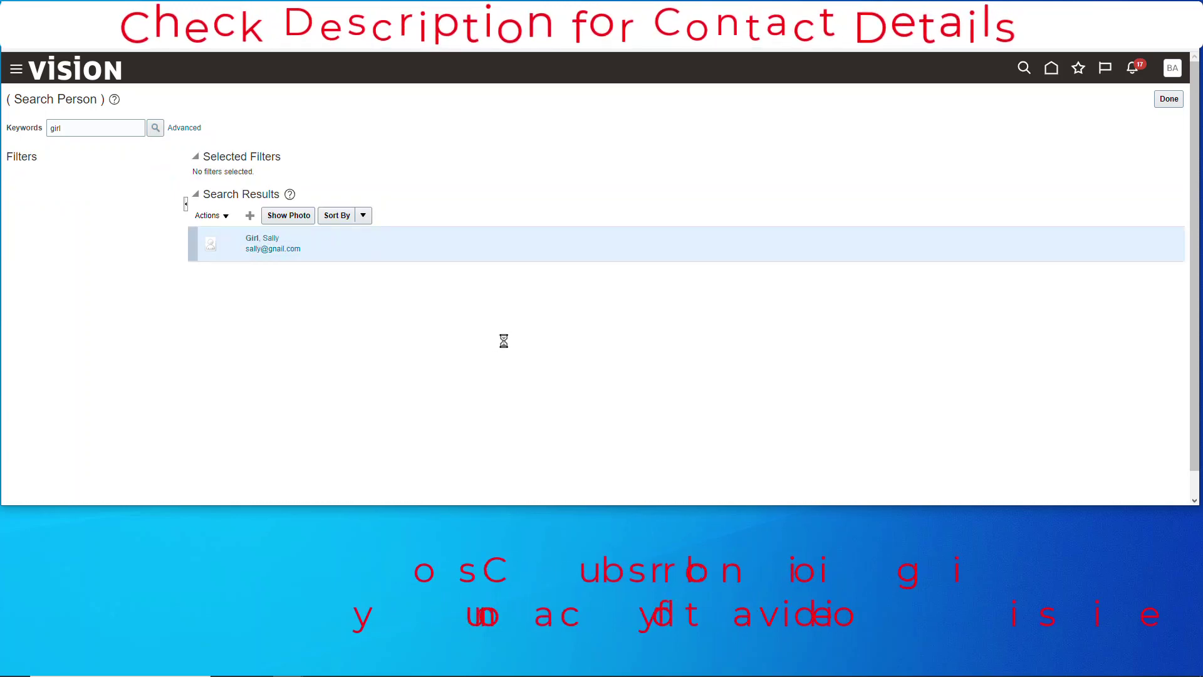
# Expand Role Requests in the Last 30 Days and review the roles still In progress as Add Requested
pyautogui.scroll(-3, 505, 342)
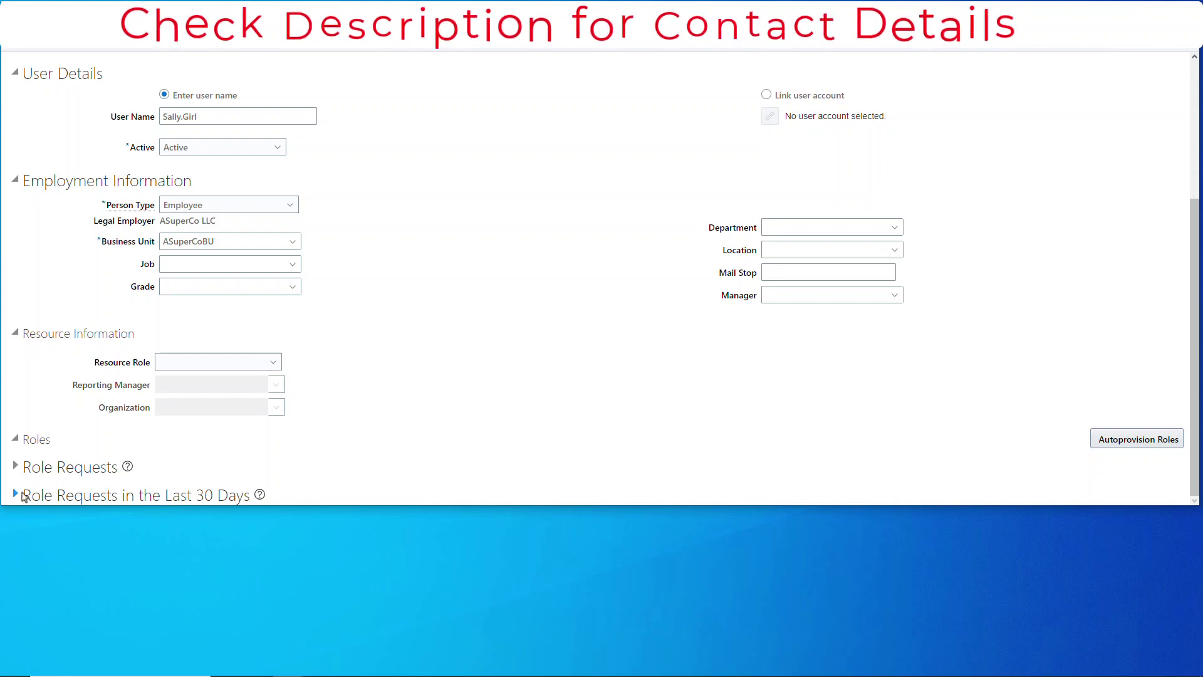
pyautogui.click(17, 495)
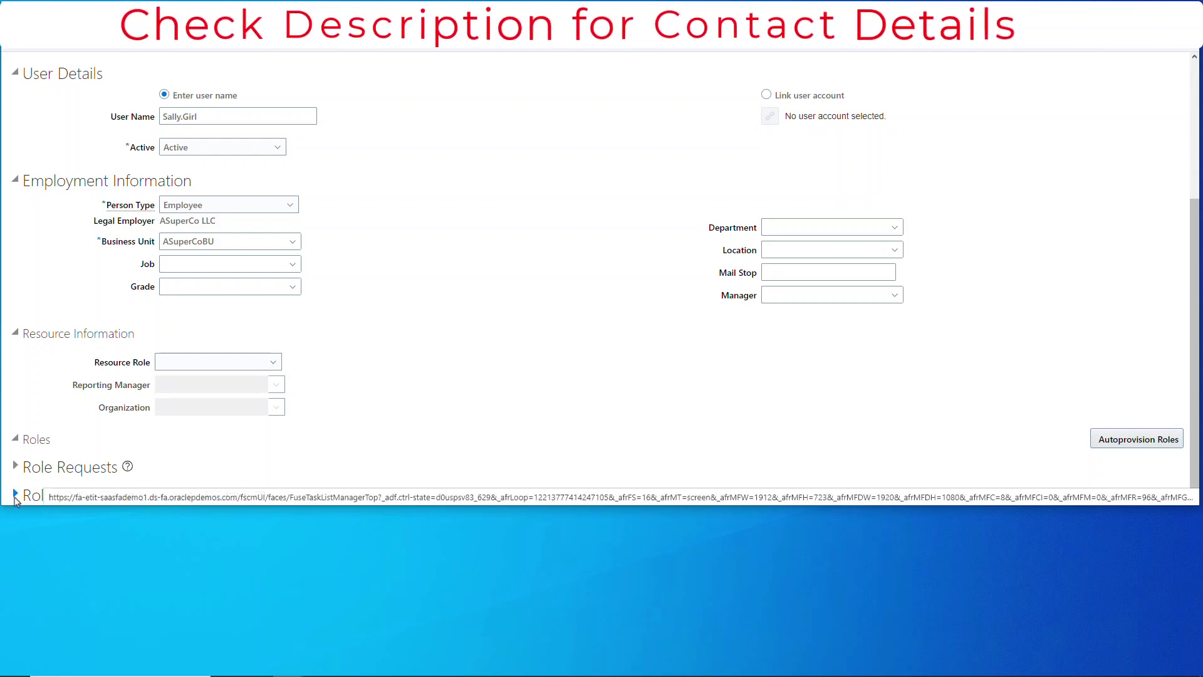
pyautogui.scroll(-5, 616, 467)
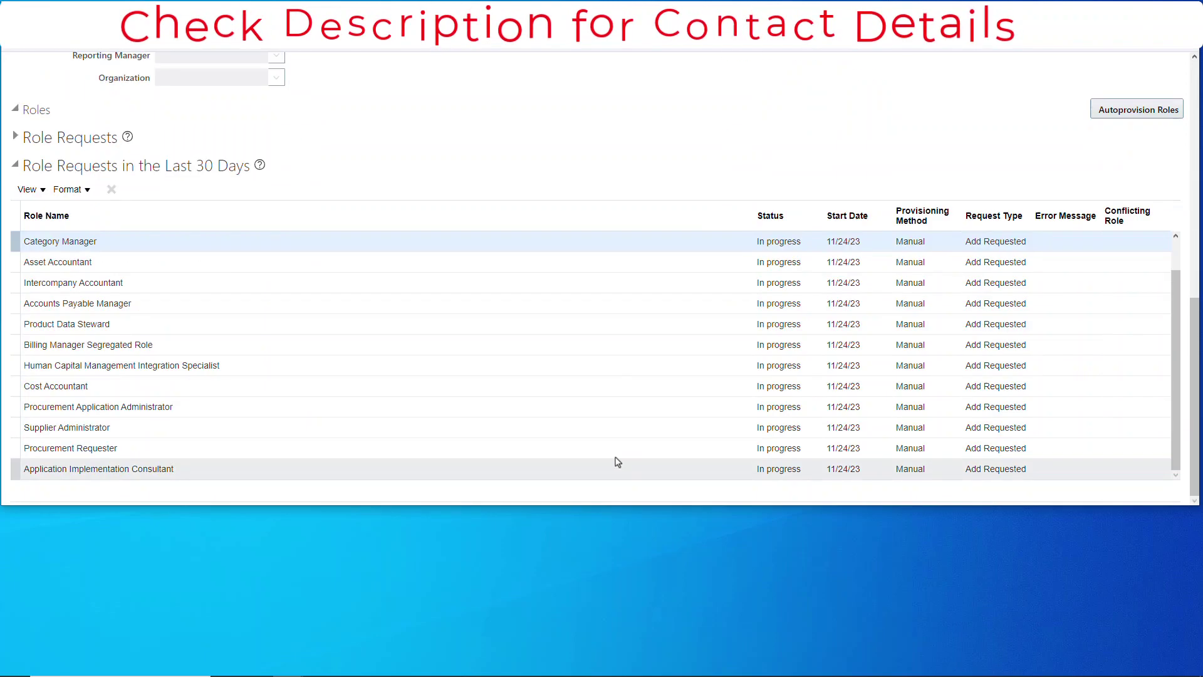
pyautogui.scroll(-2, 799, 376)
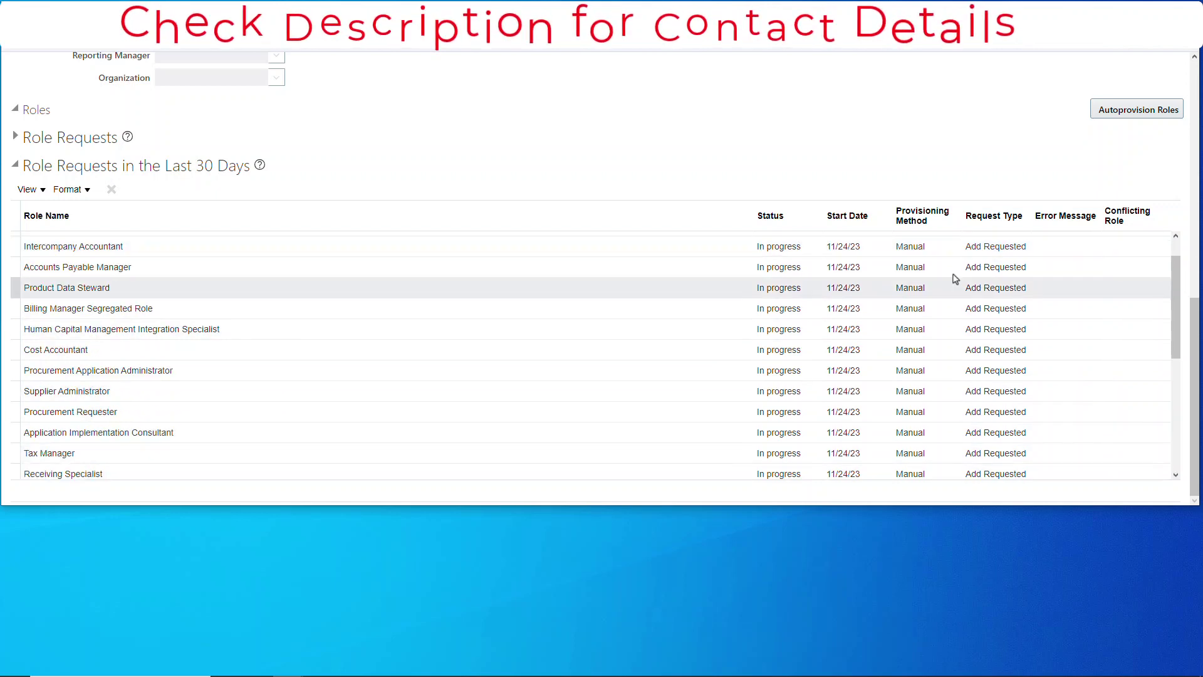
pyautogui.scroll(8, 902, 313)
pyautogui.scroll(2, 845, 325)
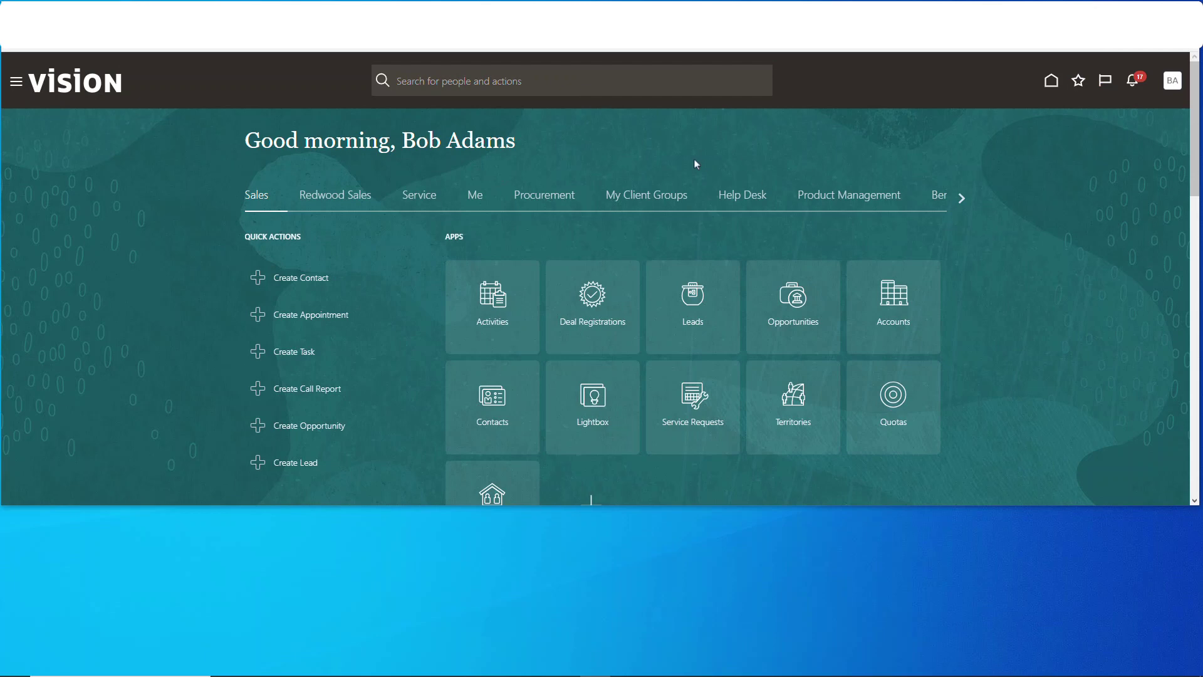
# From Scheduled Processes, schedule a new Send Pending LDAP Requests process
pyautogui.click(18, 88)
pyautogui.scroll(-10, 101, 351)
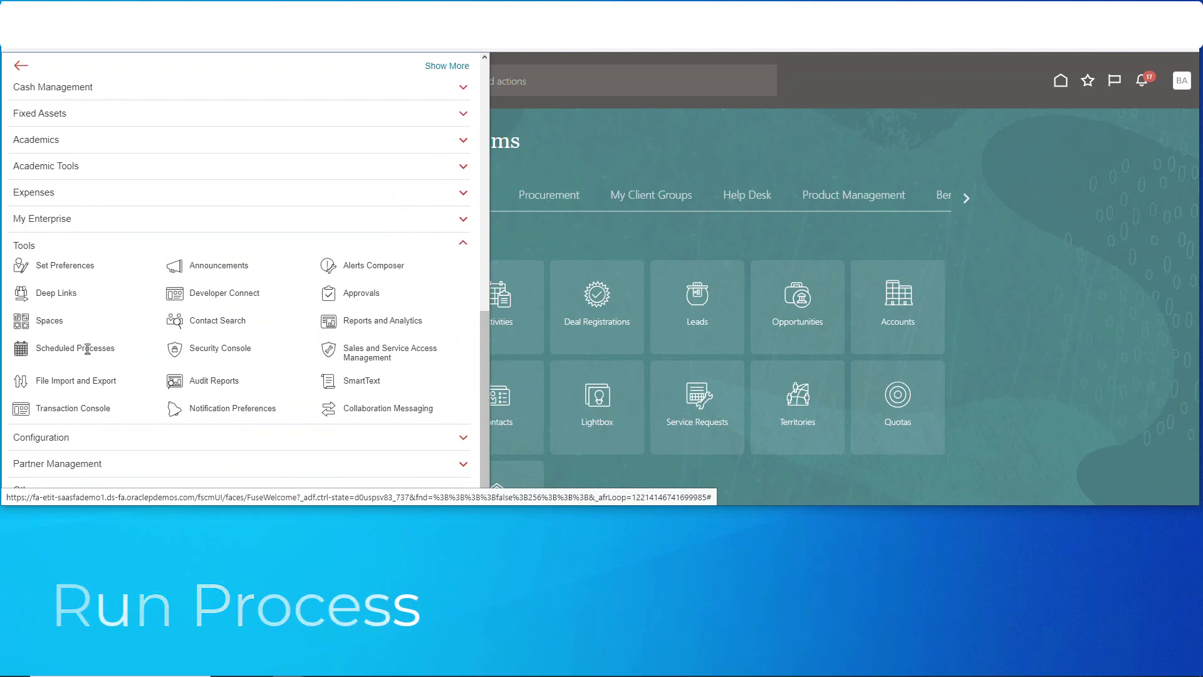
pyautogui.click(88, 349)
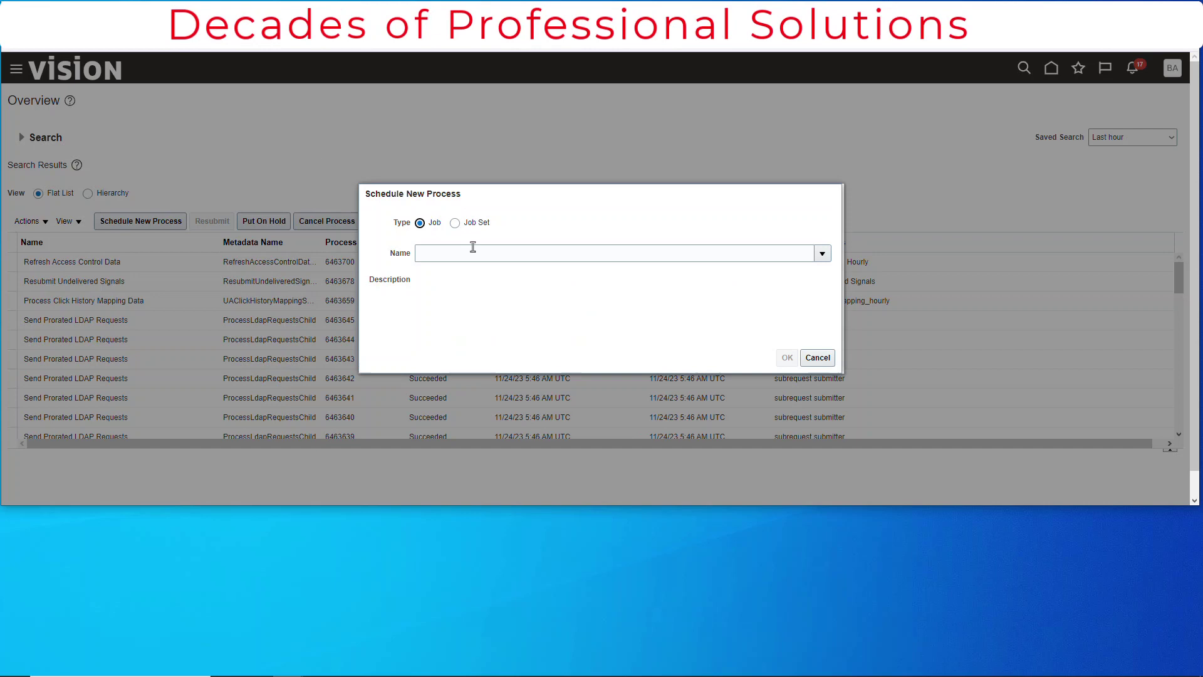
pyautogui.click(460, 253)
pyautogui.write('Send pending')
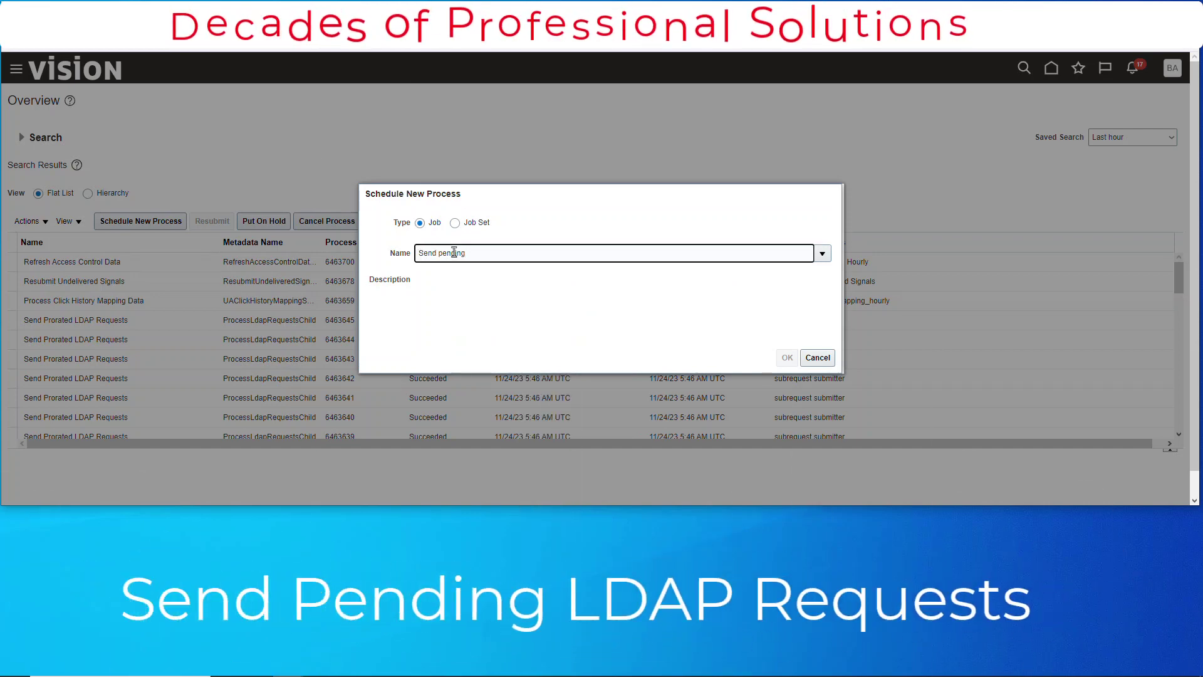
pyautogui.press('Tab')
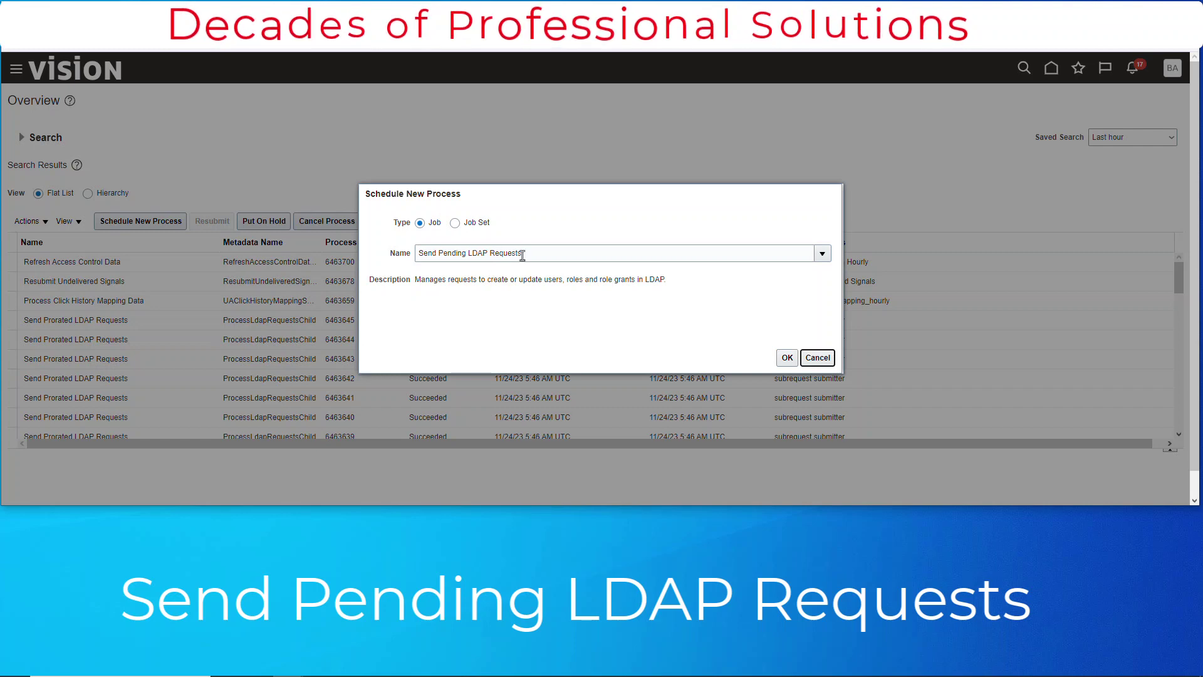
pyautogui.moveTo(419, 253); pyautogui.dragTo(550, 253)
pyautogui.click(786, 357)
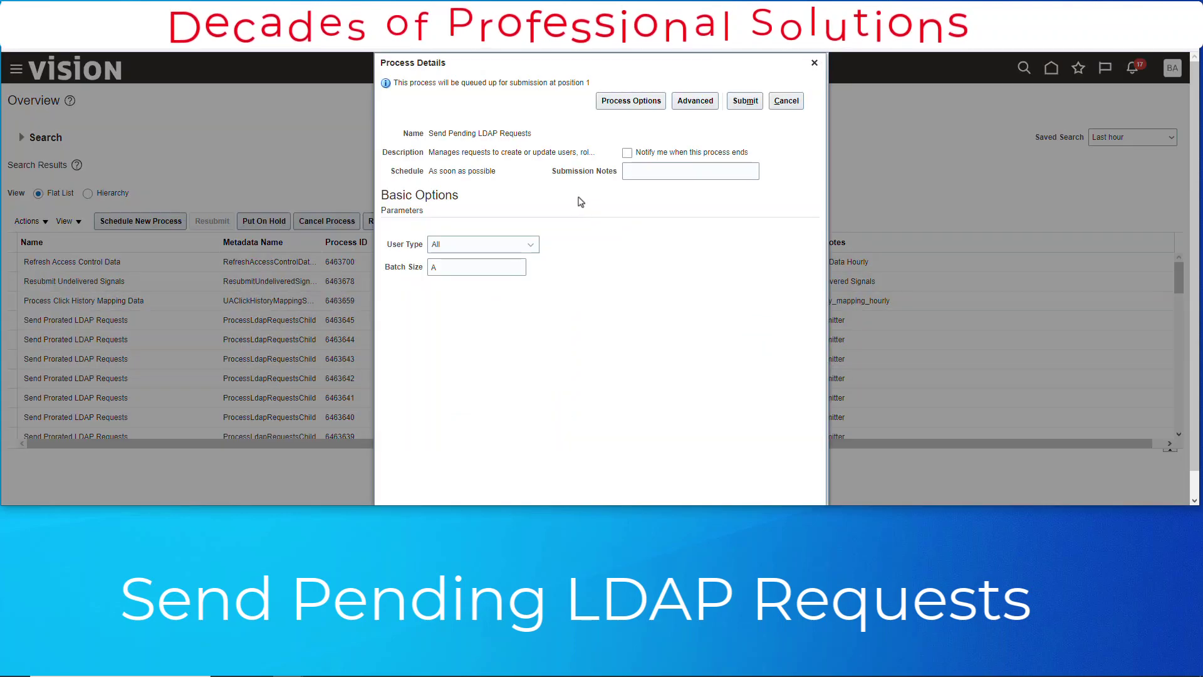
# Submit the process, dismiss the confirmation, and refresh the scheduled processes list
pyautogui.click(752, 102)
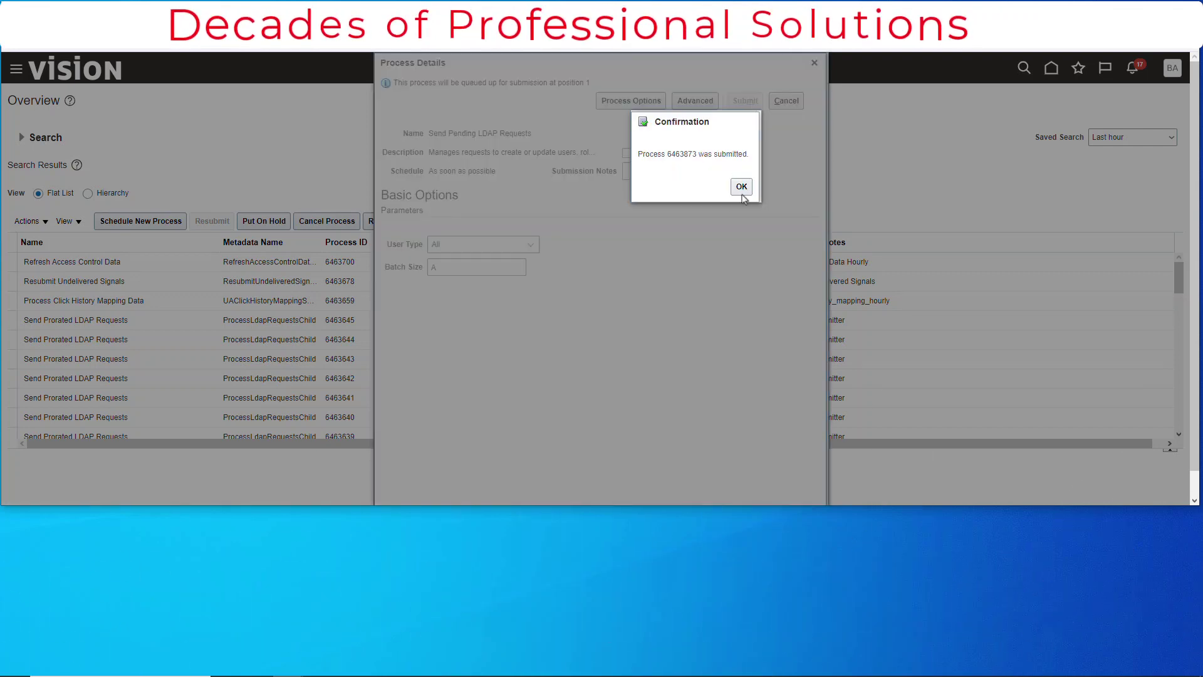
pyautogui.click(742, 188)
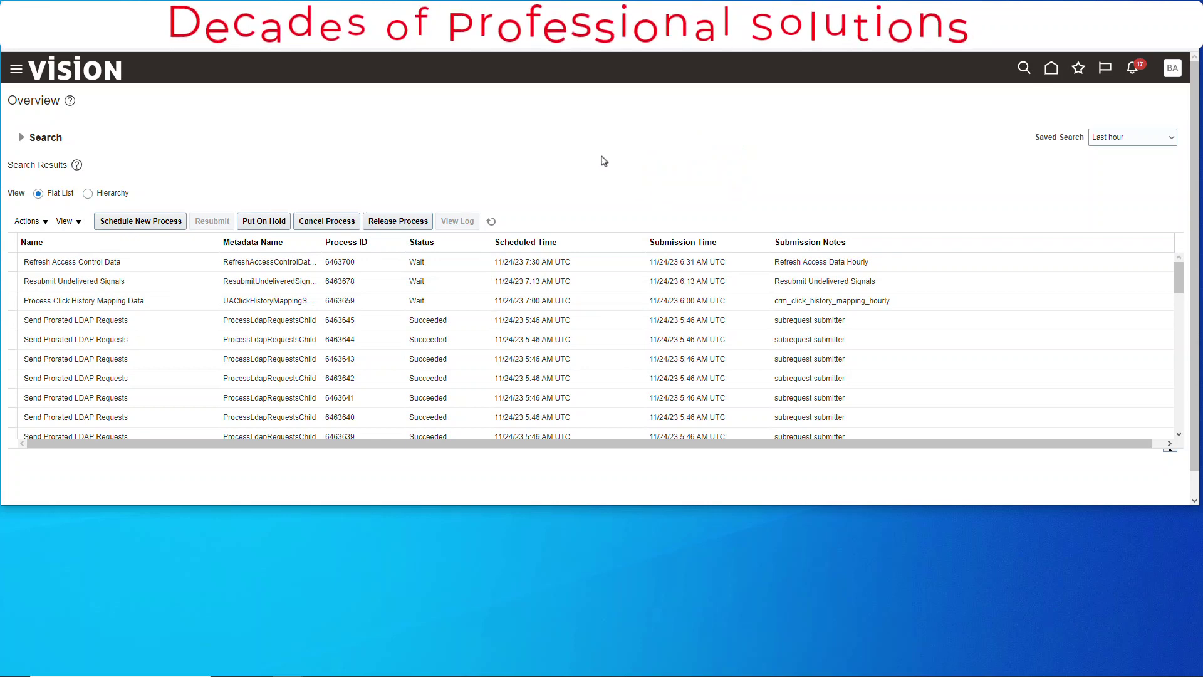
pyautogui.click(493, 224)
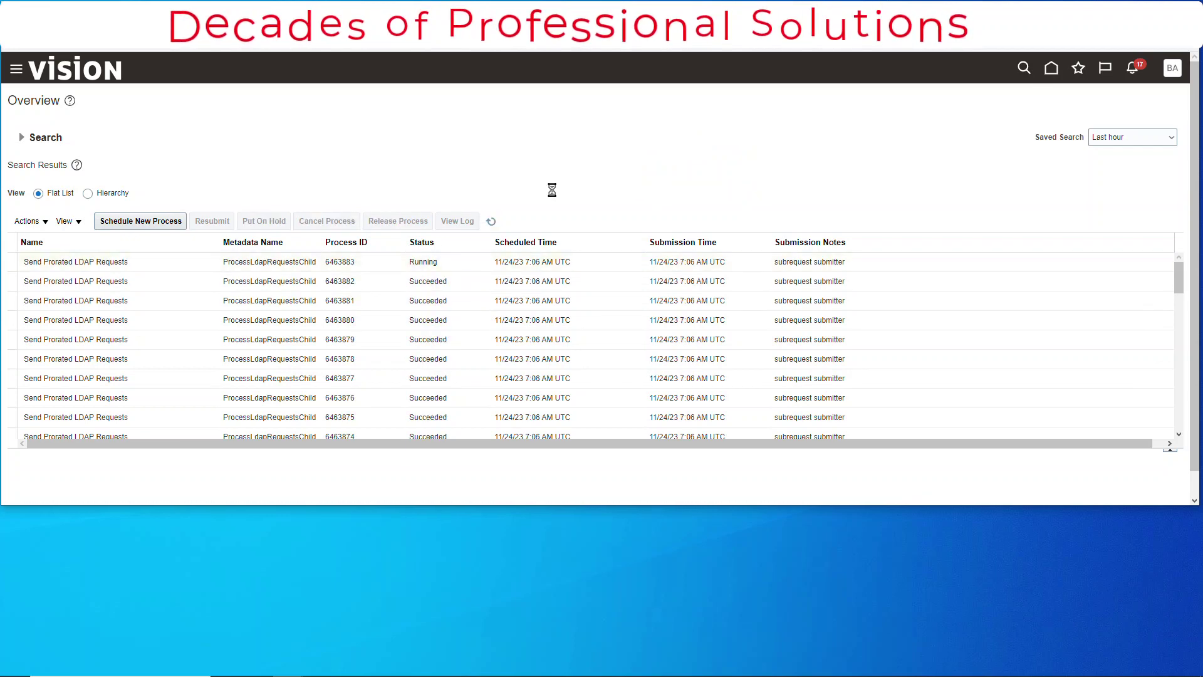
pyautogui.scroll(-2, 725, 333)
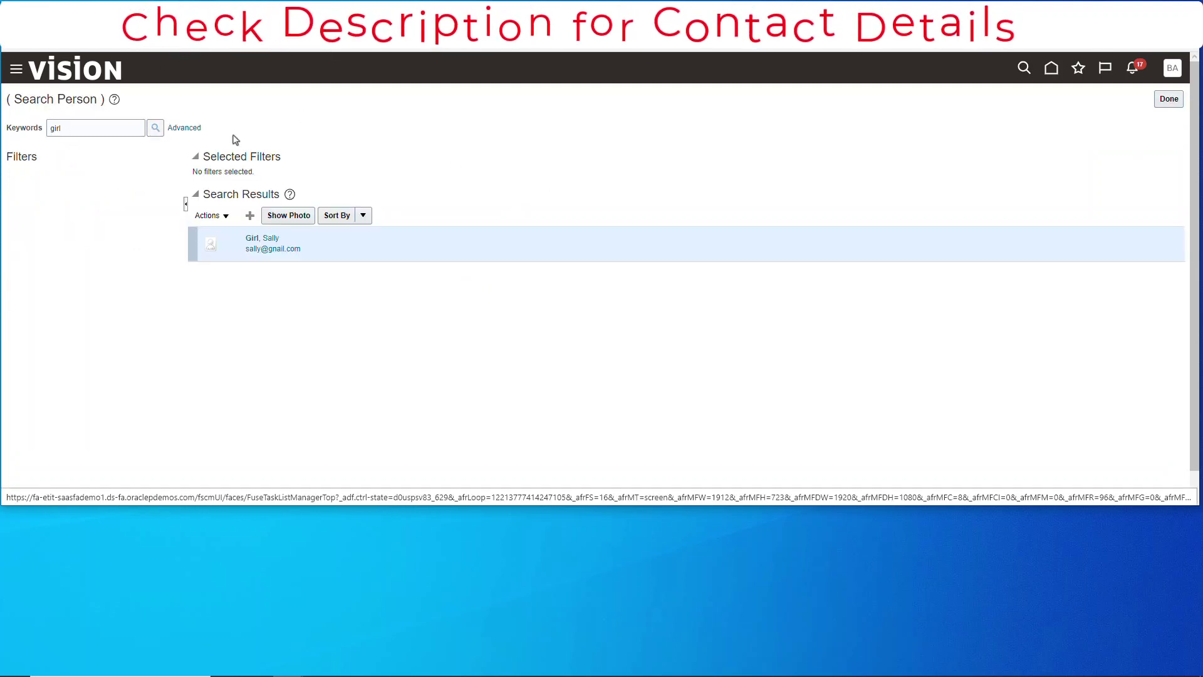
# Open the person's record and check the loaded job roles under Current Roles, dated 11/24/23
pyautogui.click(251, 241)
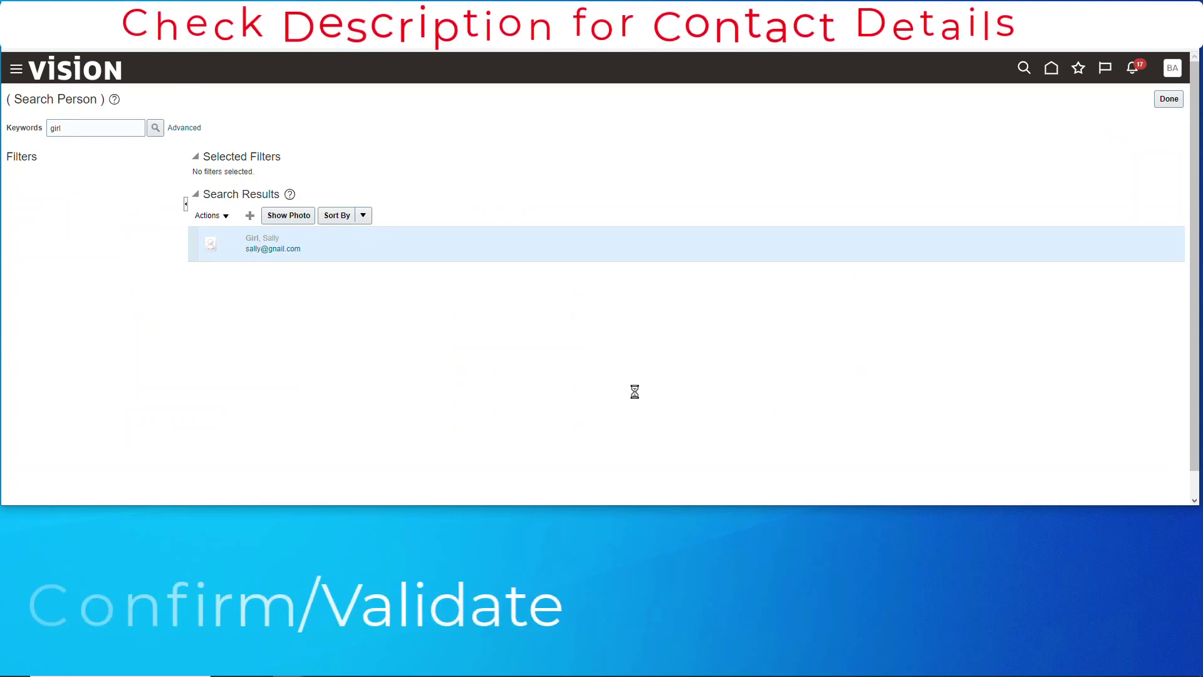
pyautogui.scroll(-5, 88, 352)
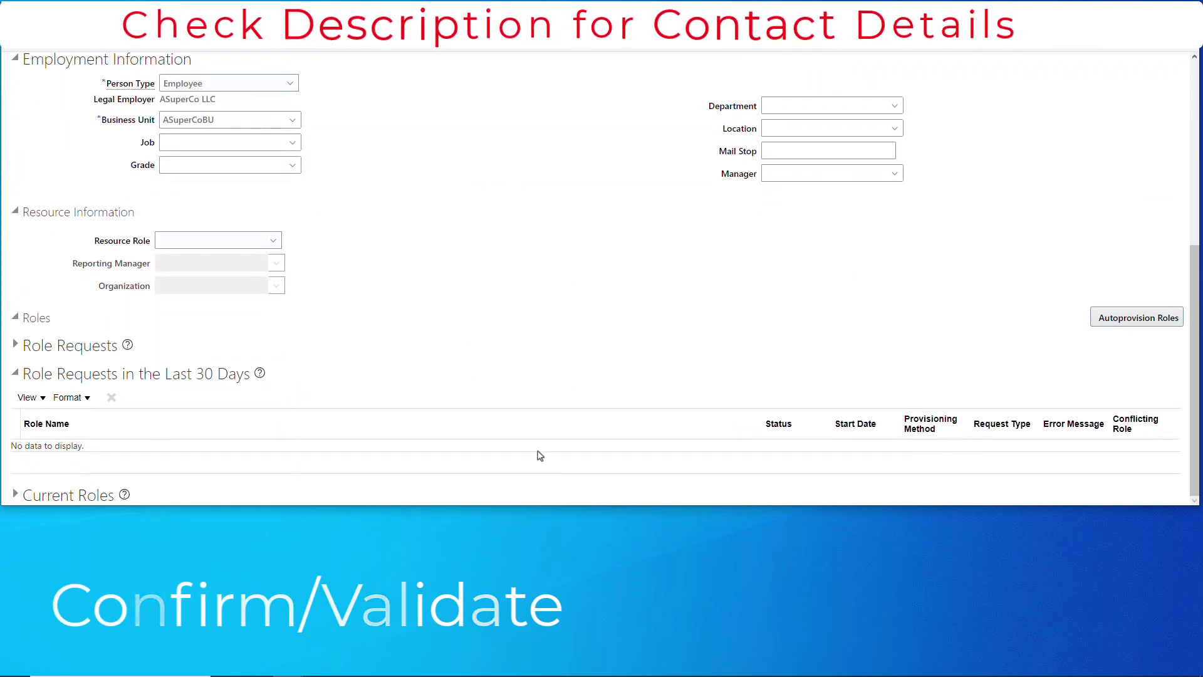
pyautogui.click(69, 495)
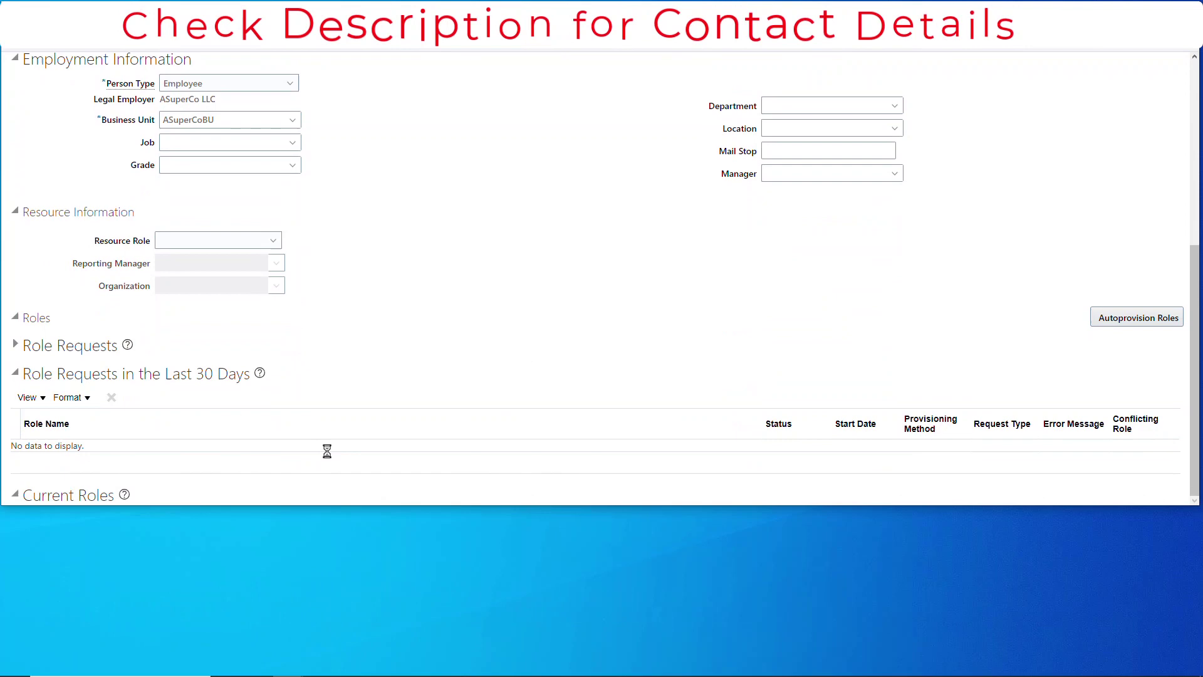
pyautogui.scroll(-5, 326, 454)
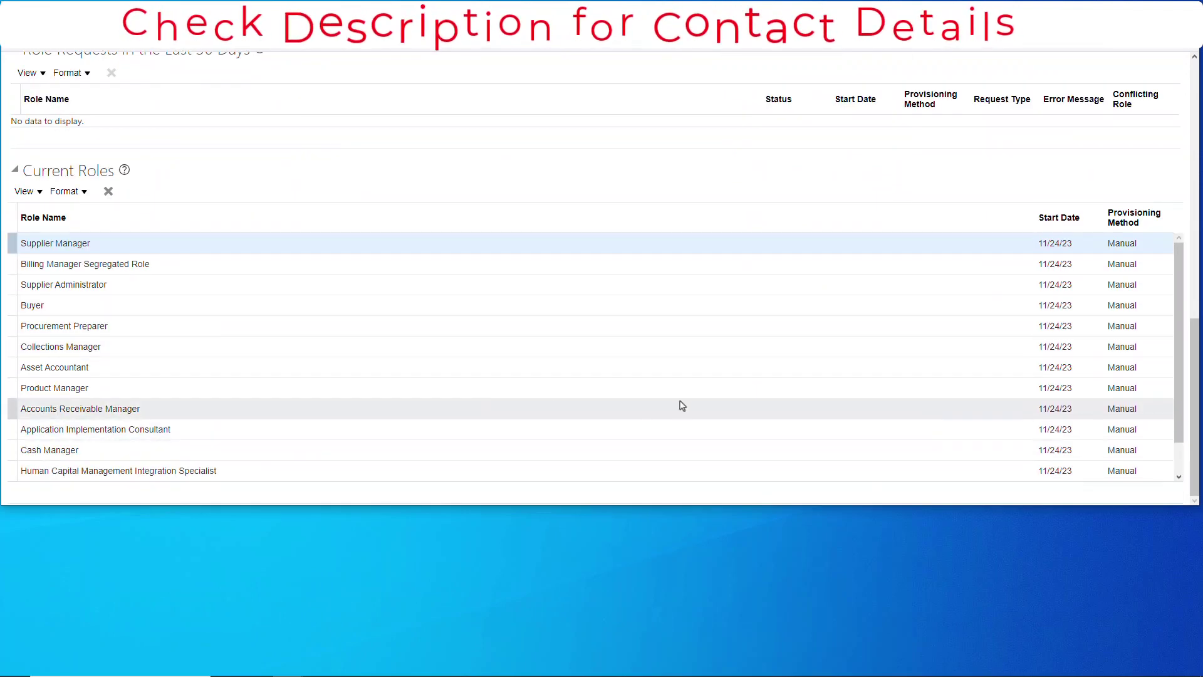
pyautogui.scroll(-2, 627, 394)
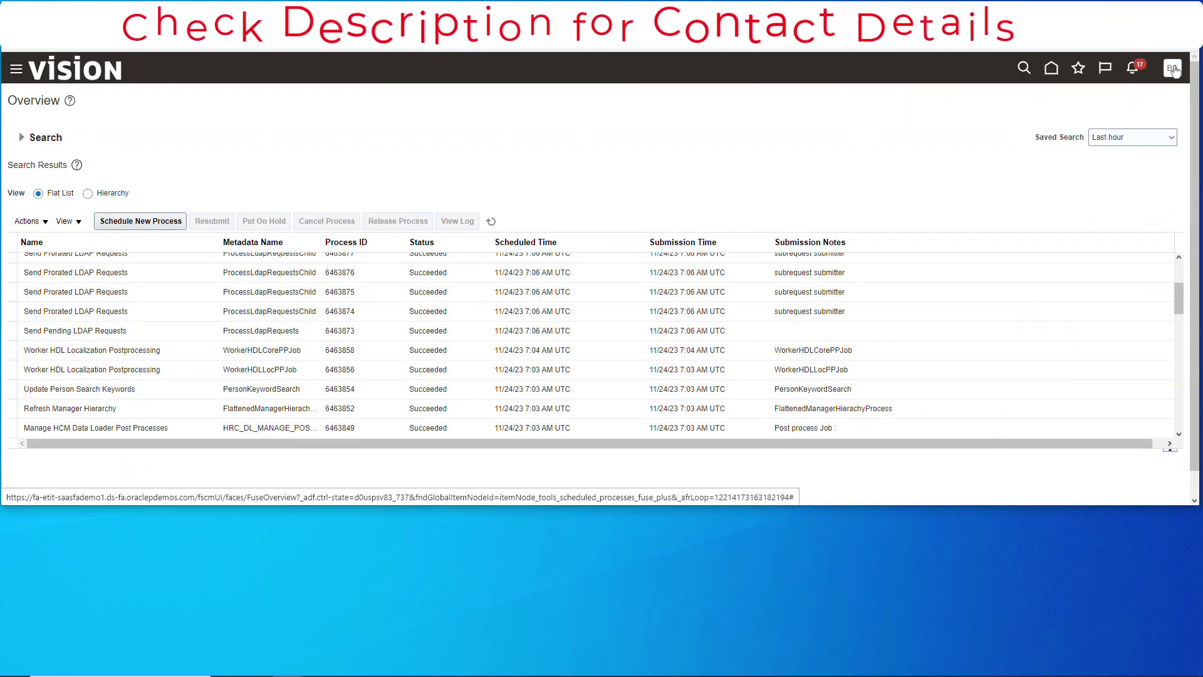
pyautogui.click(1172, 68)
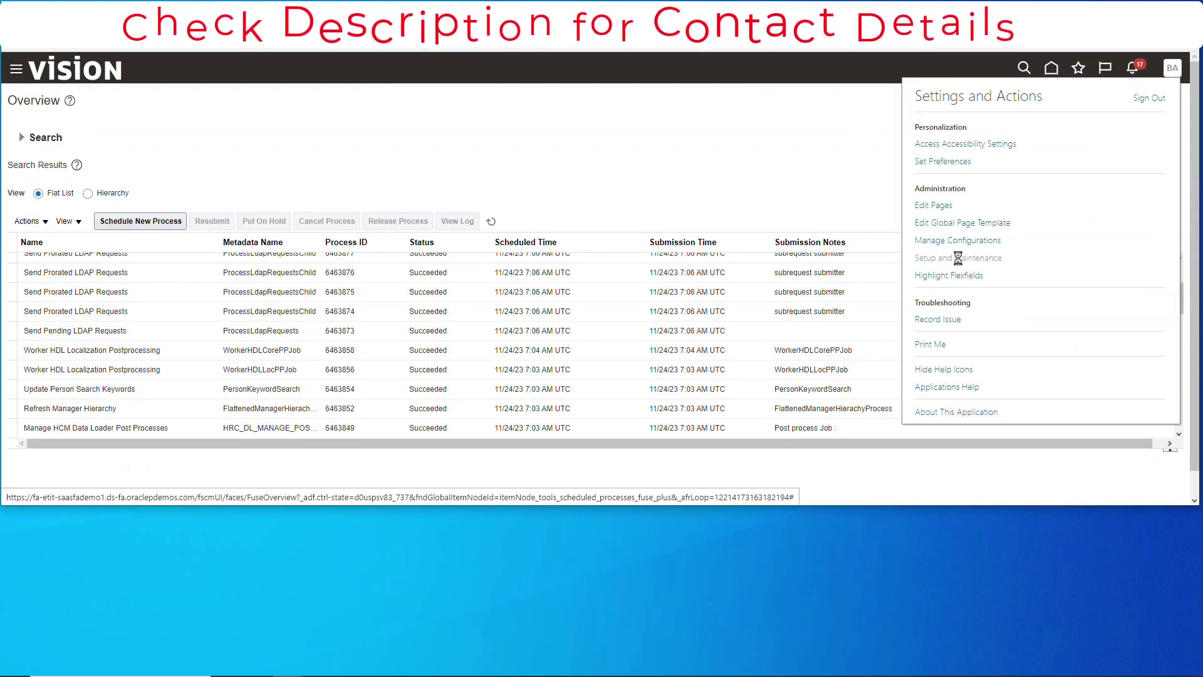
# Check the loaded job roles in the user account's Roles table, then return to User Accounts
pyautogui.click(766, 200)
pyautogui.click(770, 211)
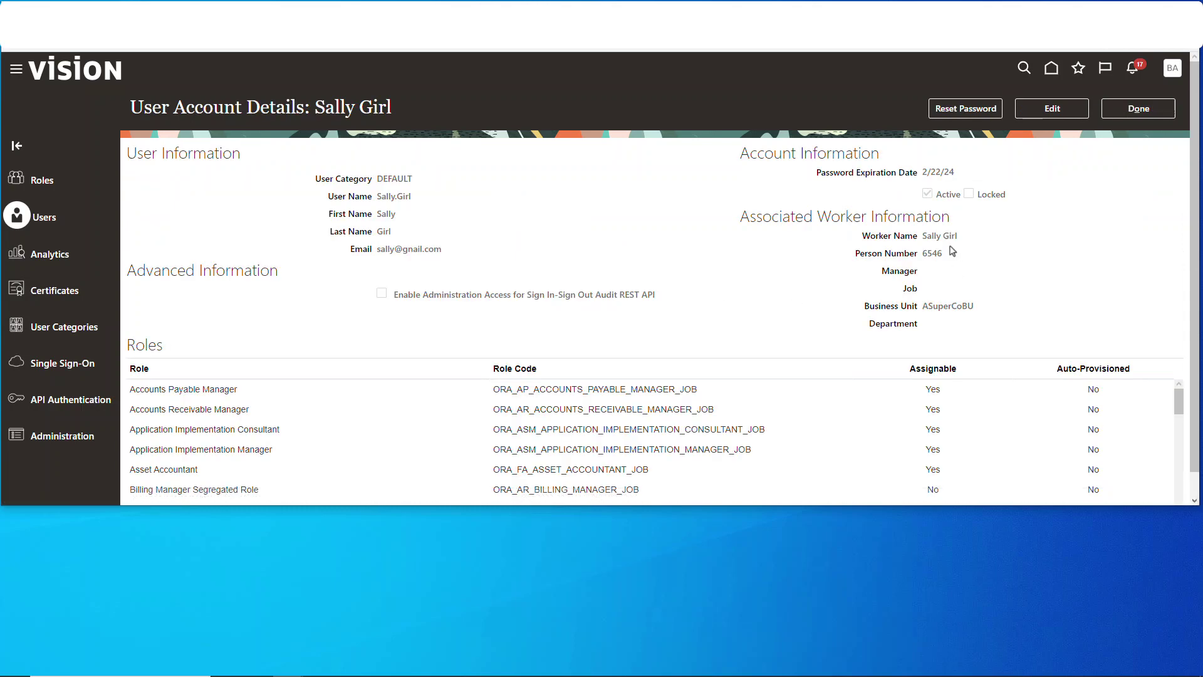
pyautogui.scroll(-1, 1034, 280)
pyautogui.scroll(-10, 307, 407)
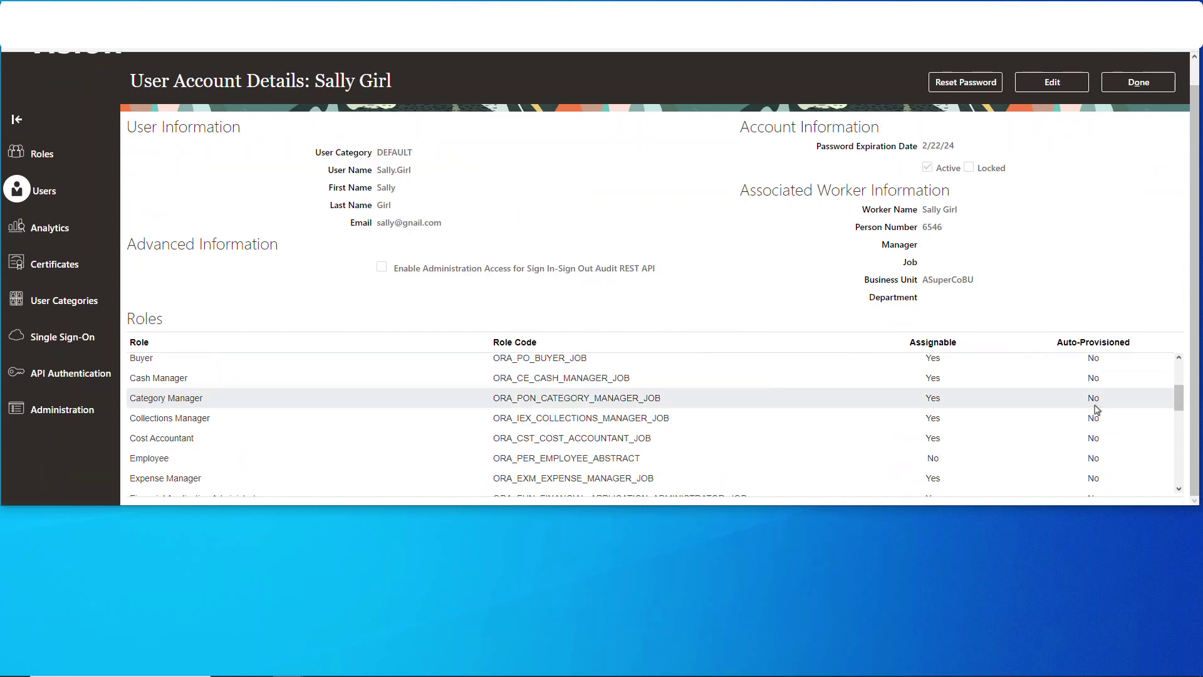
pyautogui.scroll(11, 305, 407)
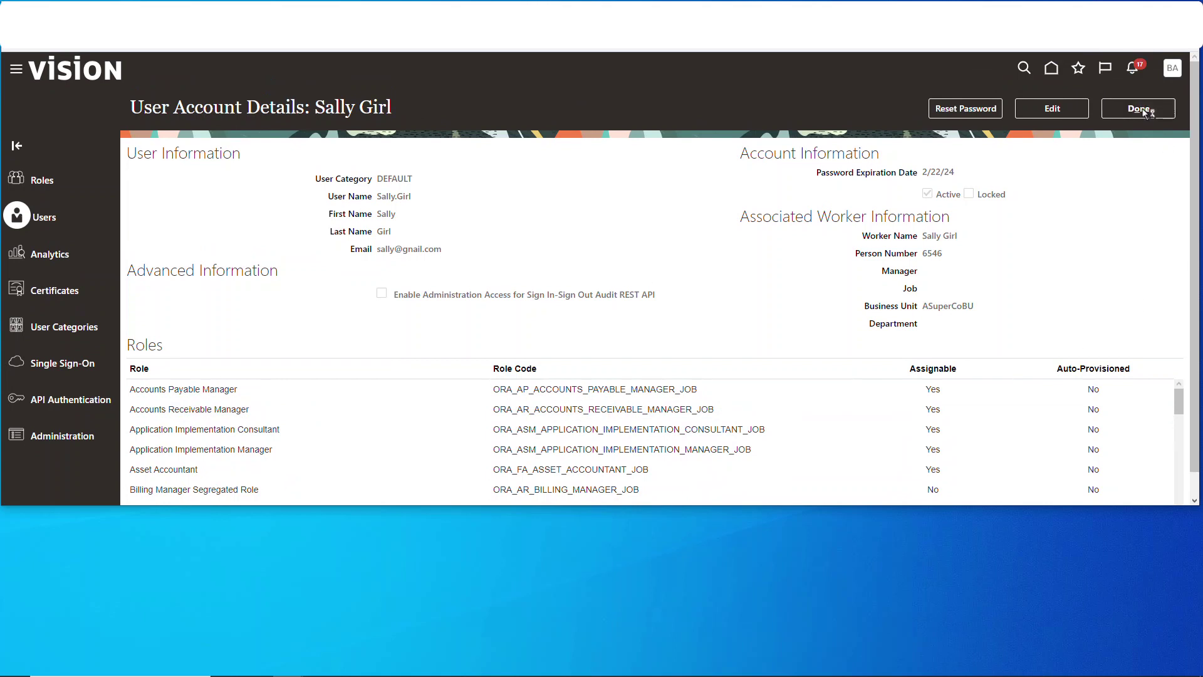
pyautogui.click(1141, 109)
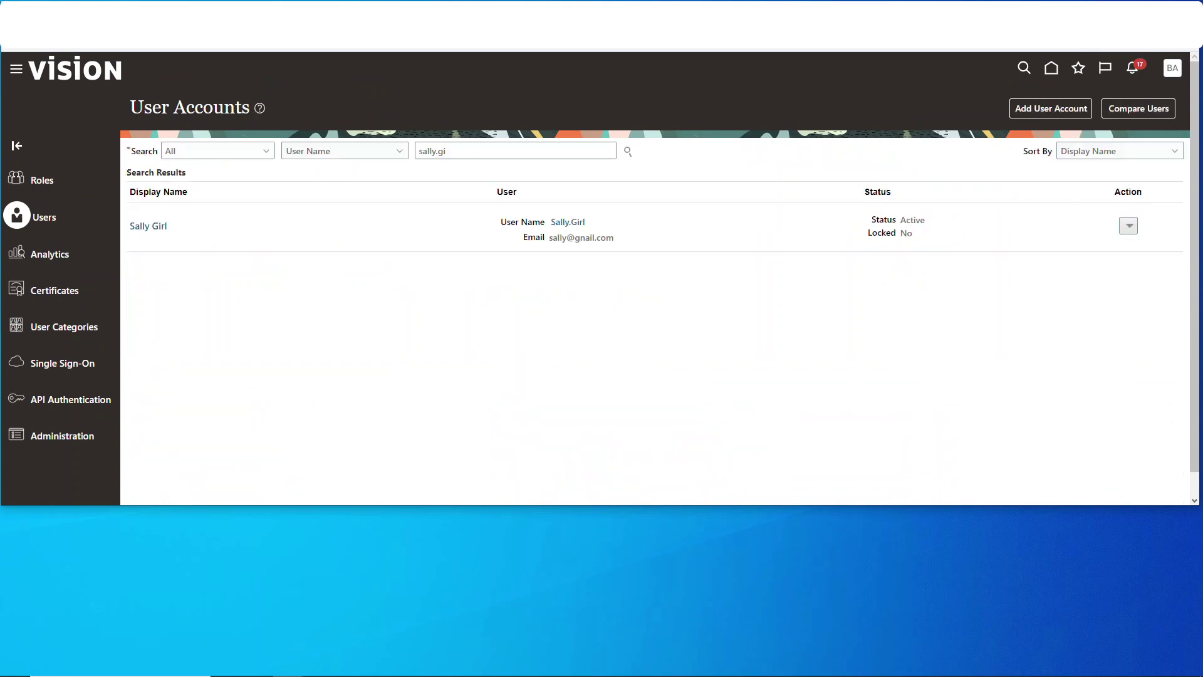
# Open the User.dat load file in Notepad++ from its folder
pyautogui.click(366, 665)
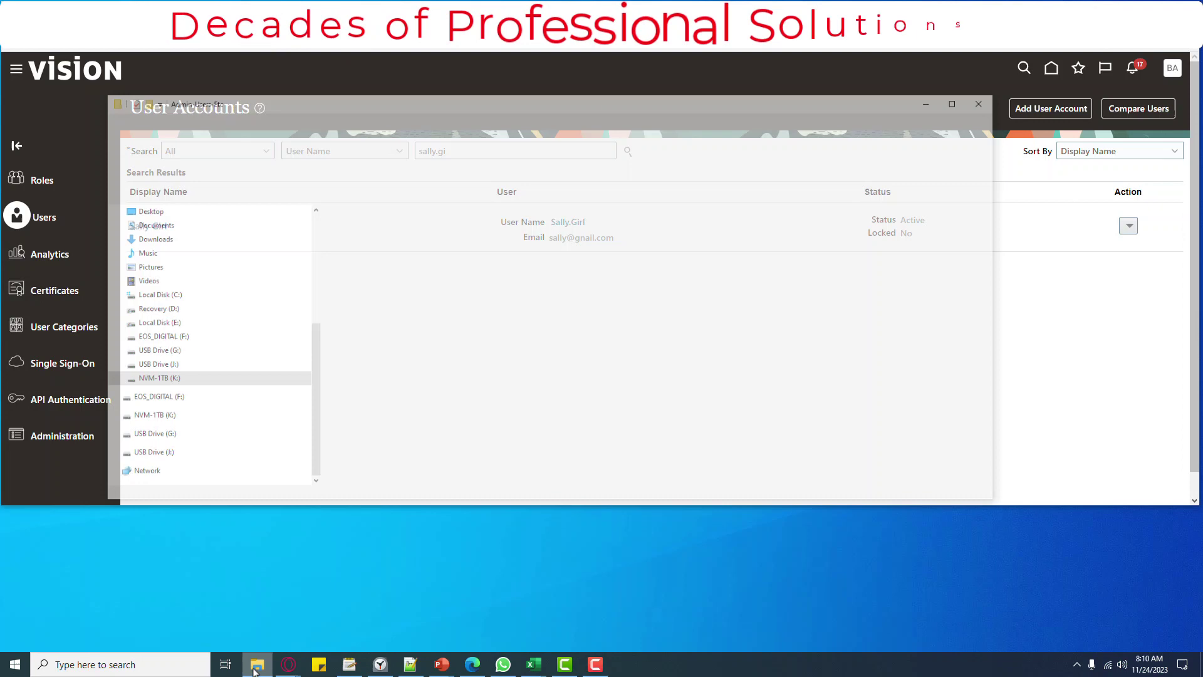
pyautogui.click(416, 212)
pyautogui.rightClick(416, 215)
pyautogui.click(466, 246)
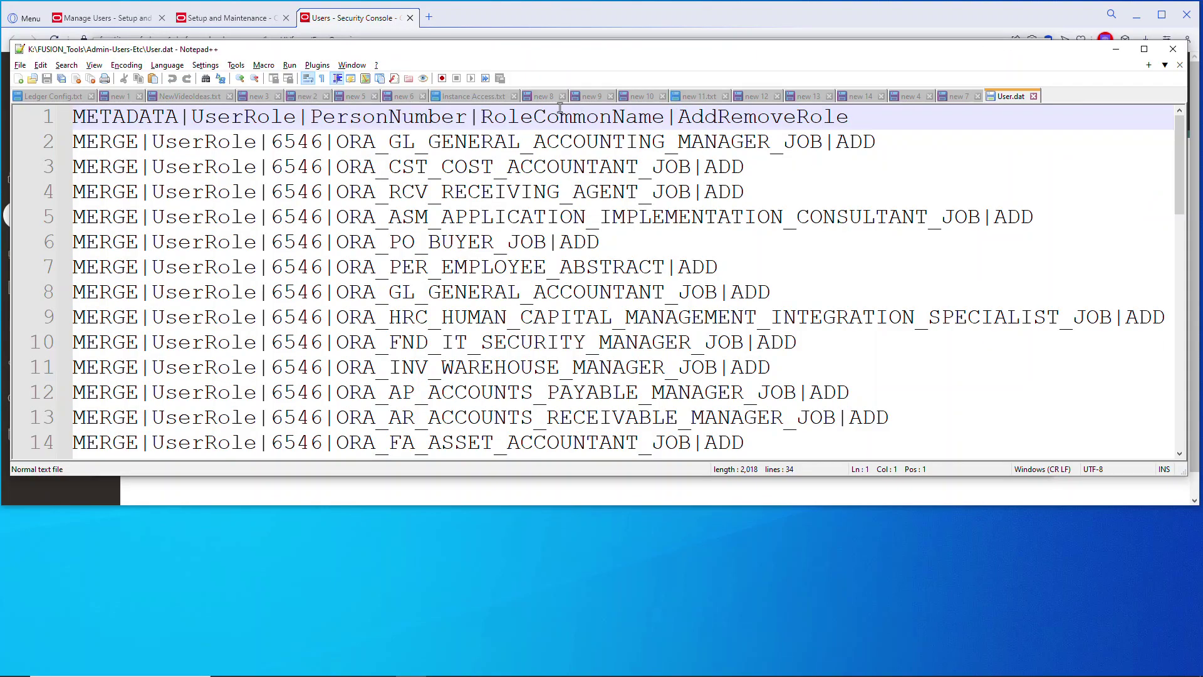
# Select the person number on line 3, open Replace for it, and minimize Notepad++
pyautogui.click(283, 166)
pyautogui.doubleClick(286, 161)
pyautogui.hotkey('ctrl', 'f')
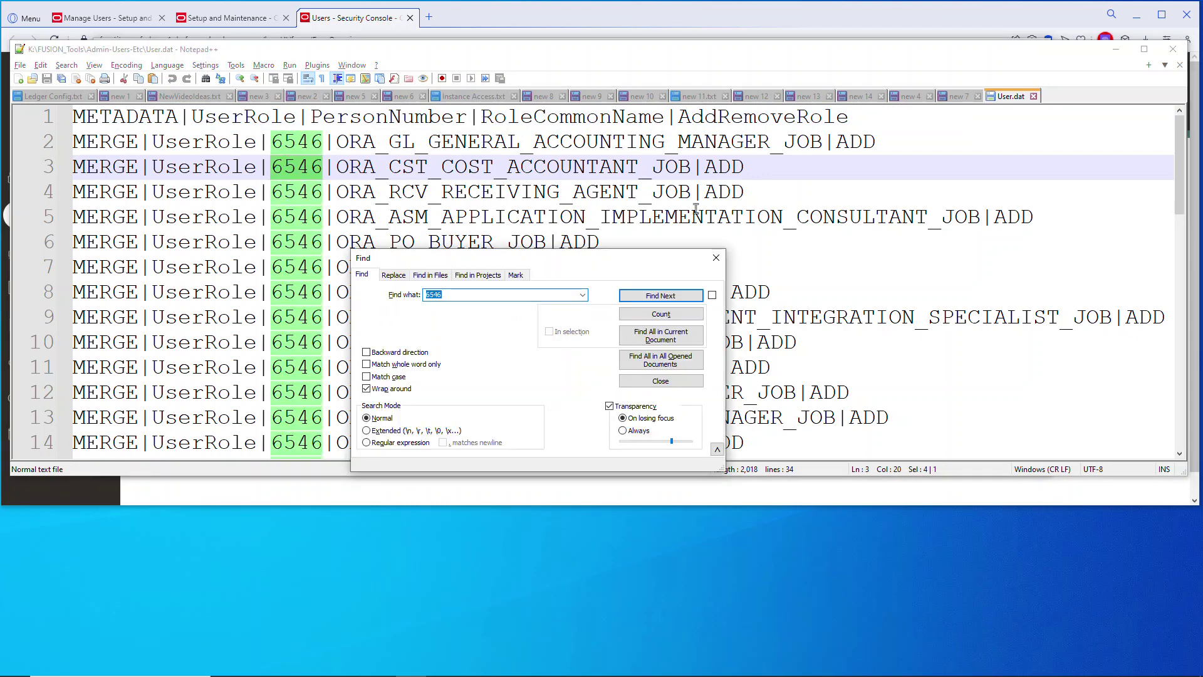
pyautogui.click(407, 275)
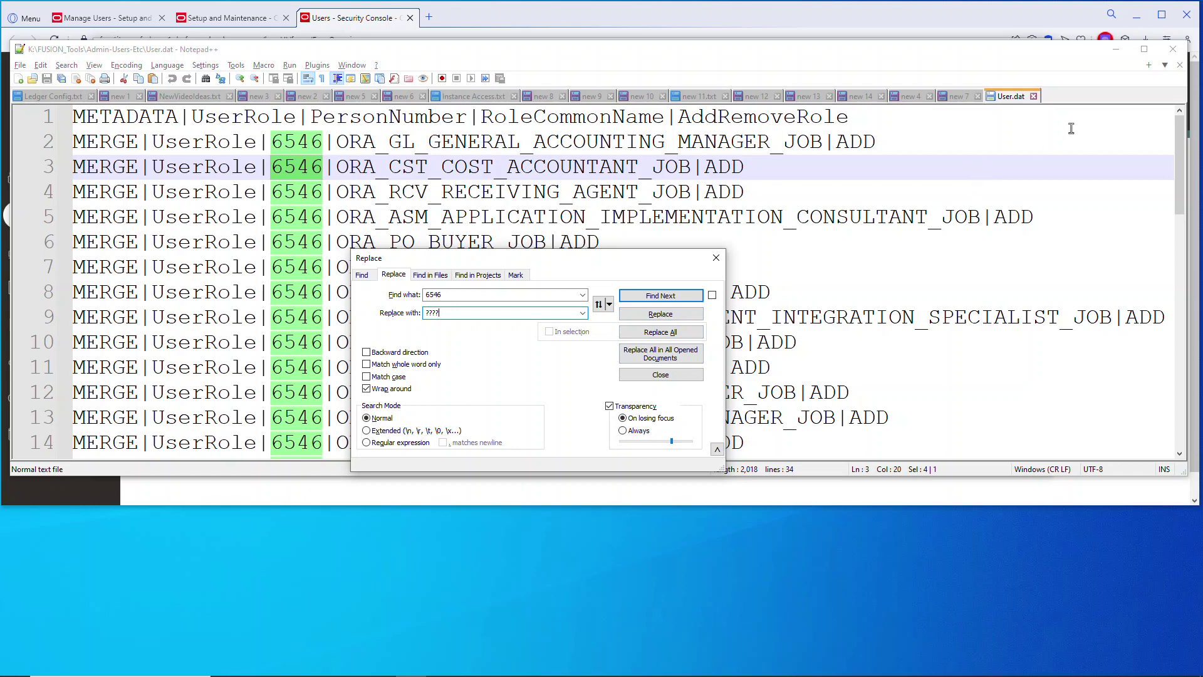
pyautogui.click(1116, 50)
# Minimize File Explorer and go to the Oracle Fusion Home page
pyautogui.click(979, 49)
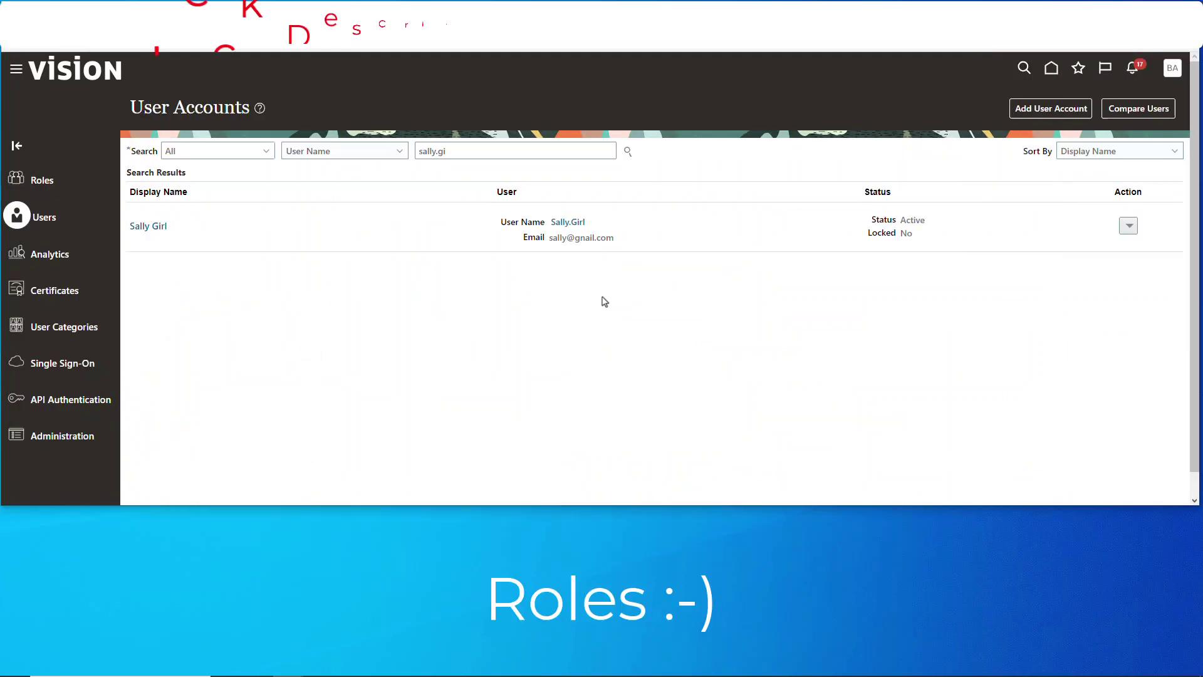
pyautogui.click(1043, 76)
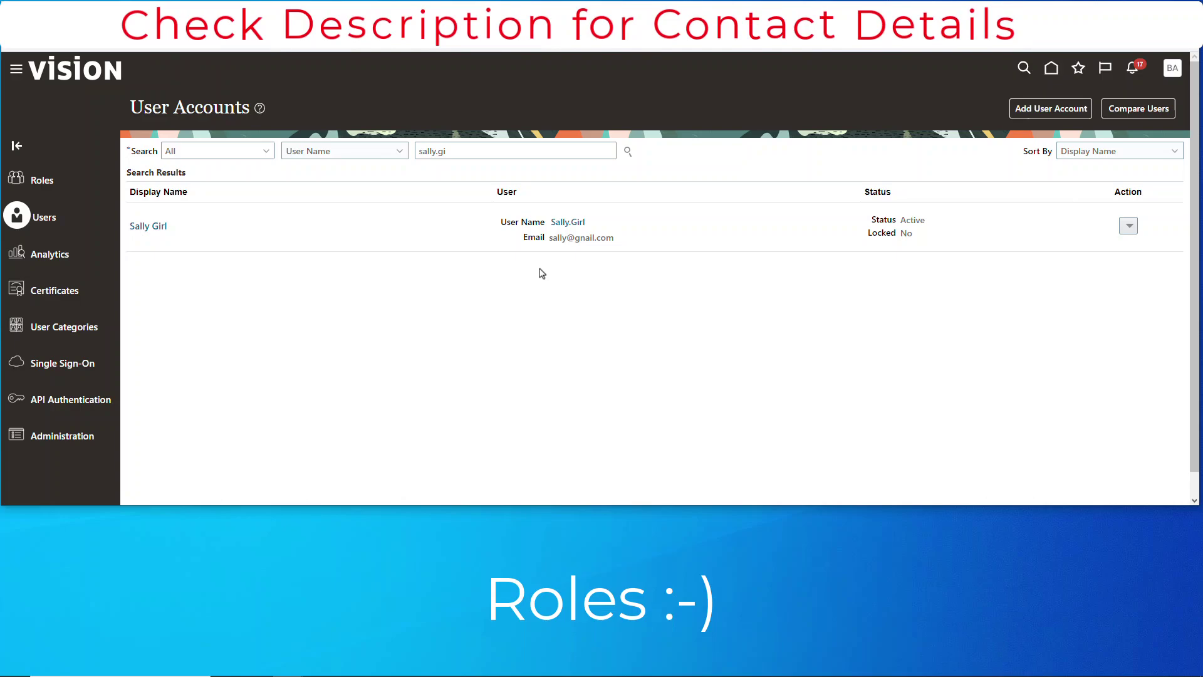